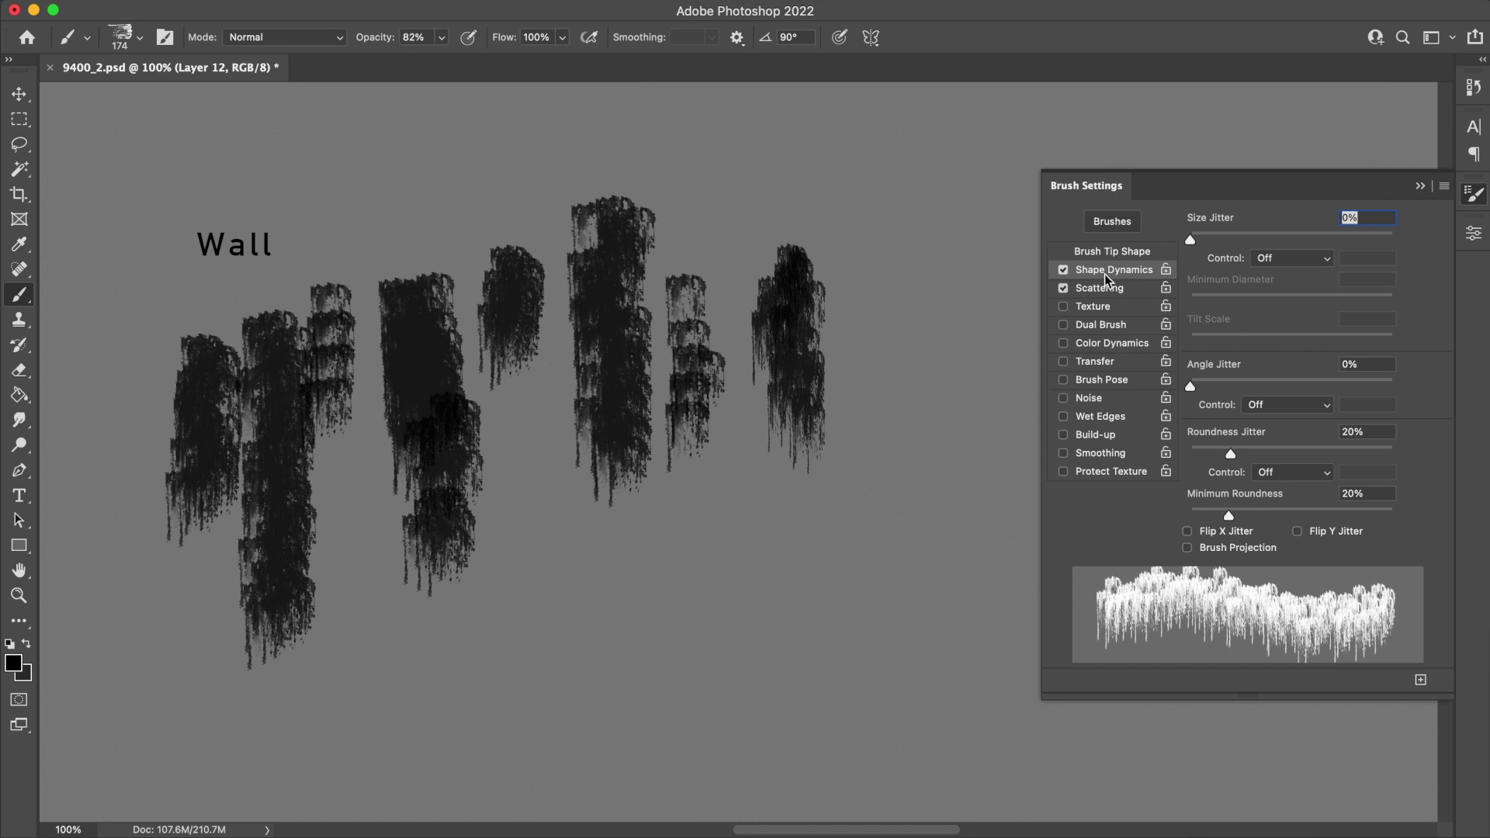
- Review the drip brush's tip shape and shape dynamics, and turn off its Scattering
left_click_drag(1213, 453, 1223, 449)
left_click(1134, 254)
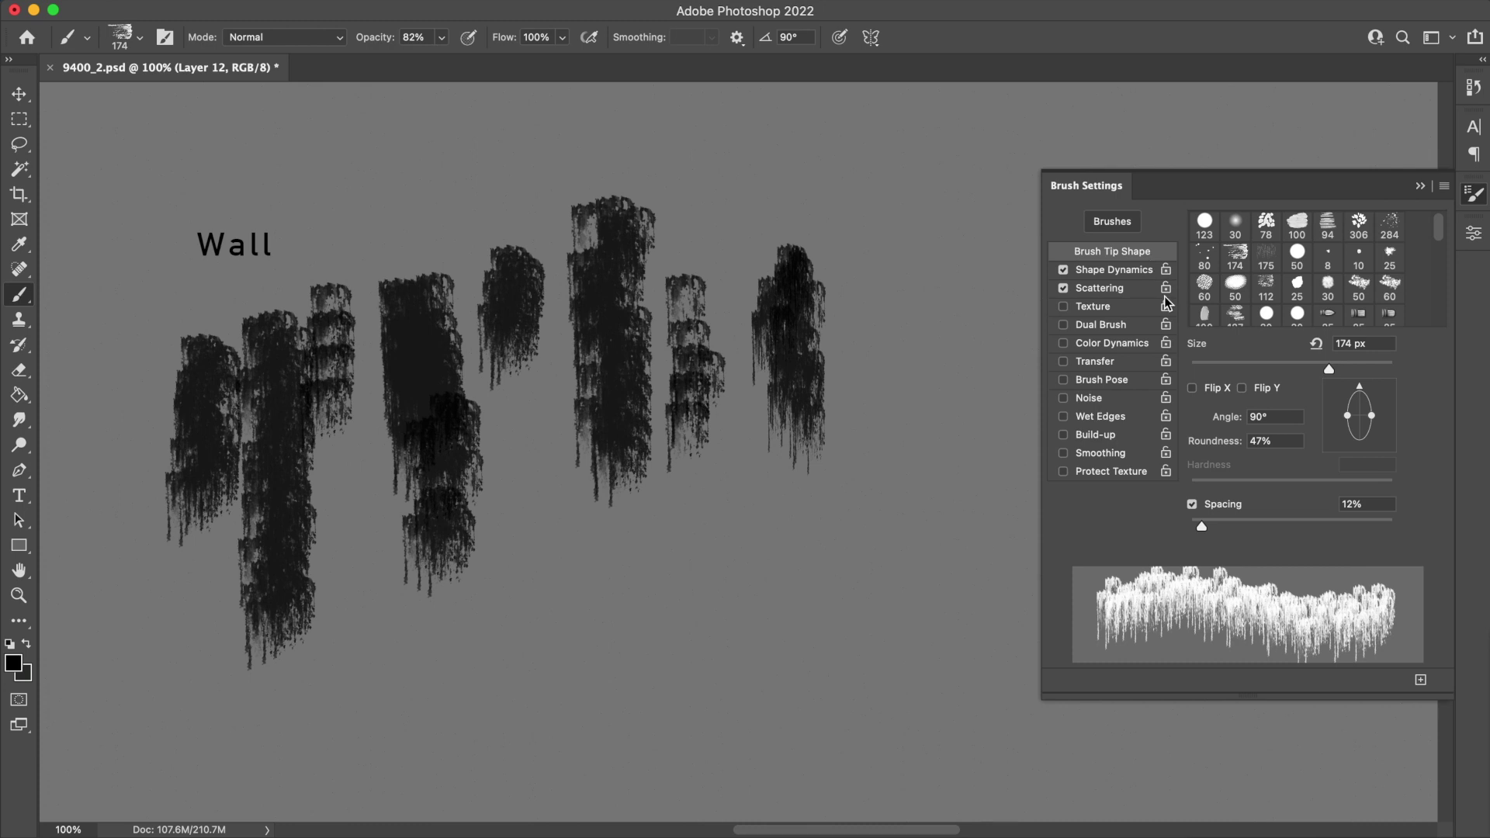
left_click(1129, 269)
left_click(1129, 290)
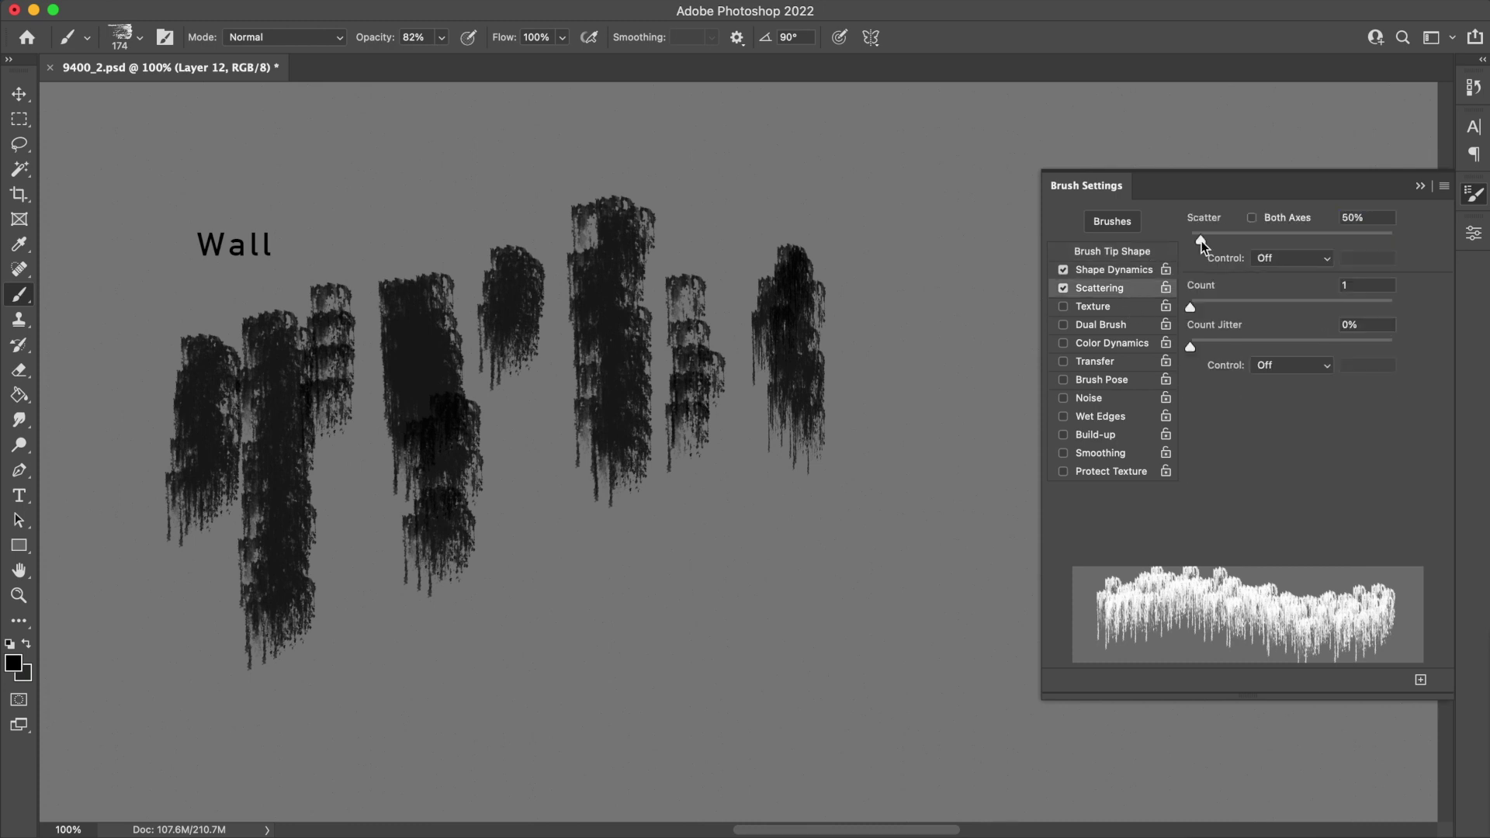
left_click_drag(1202, 243, 1181, 244)
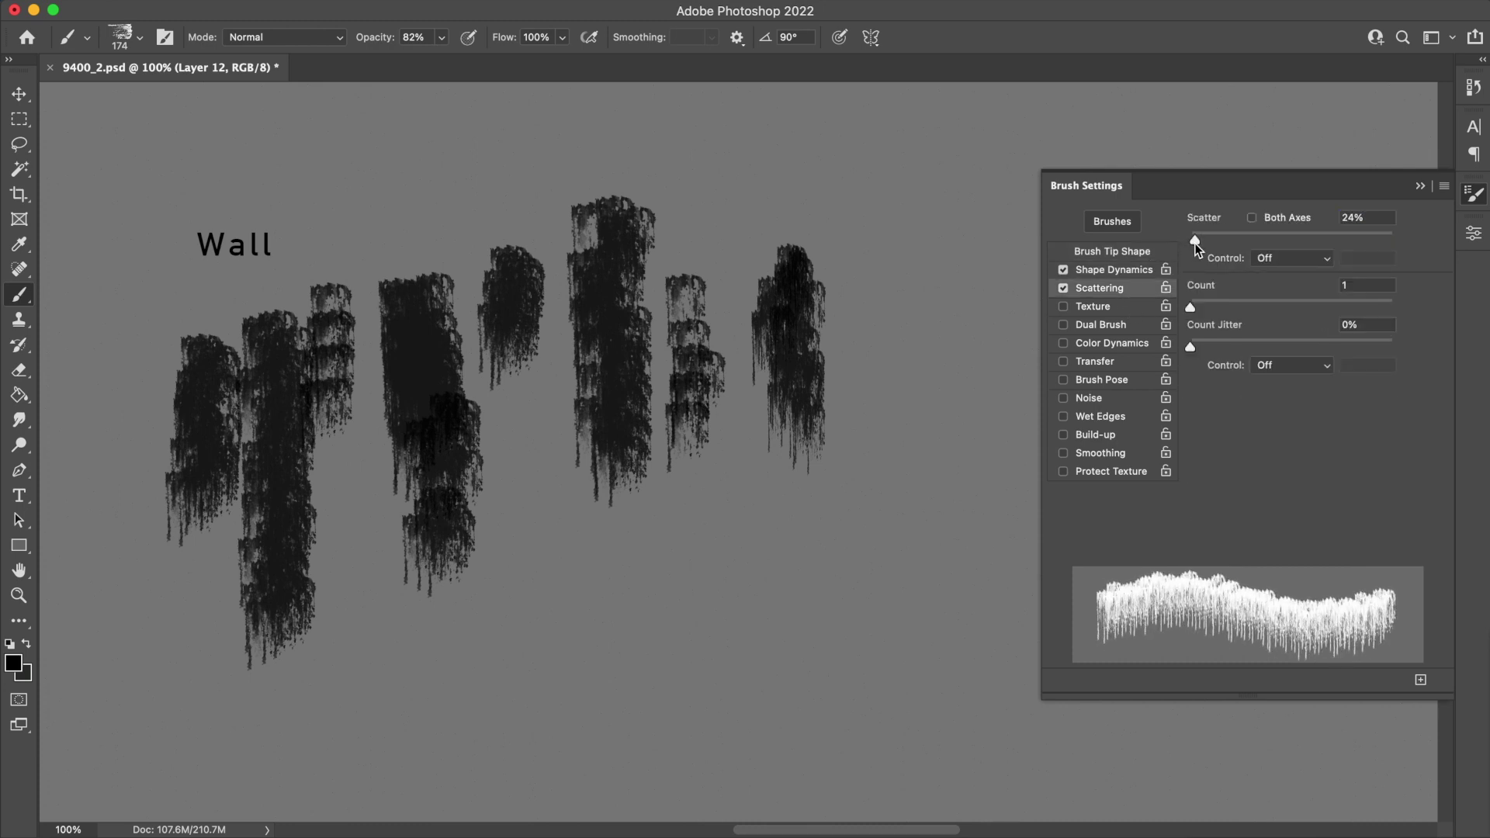
left_click(1063, 289)
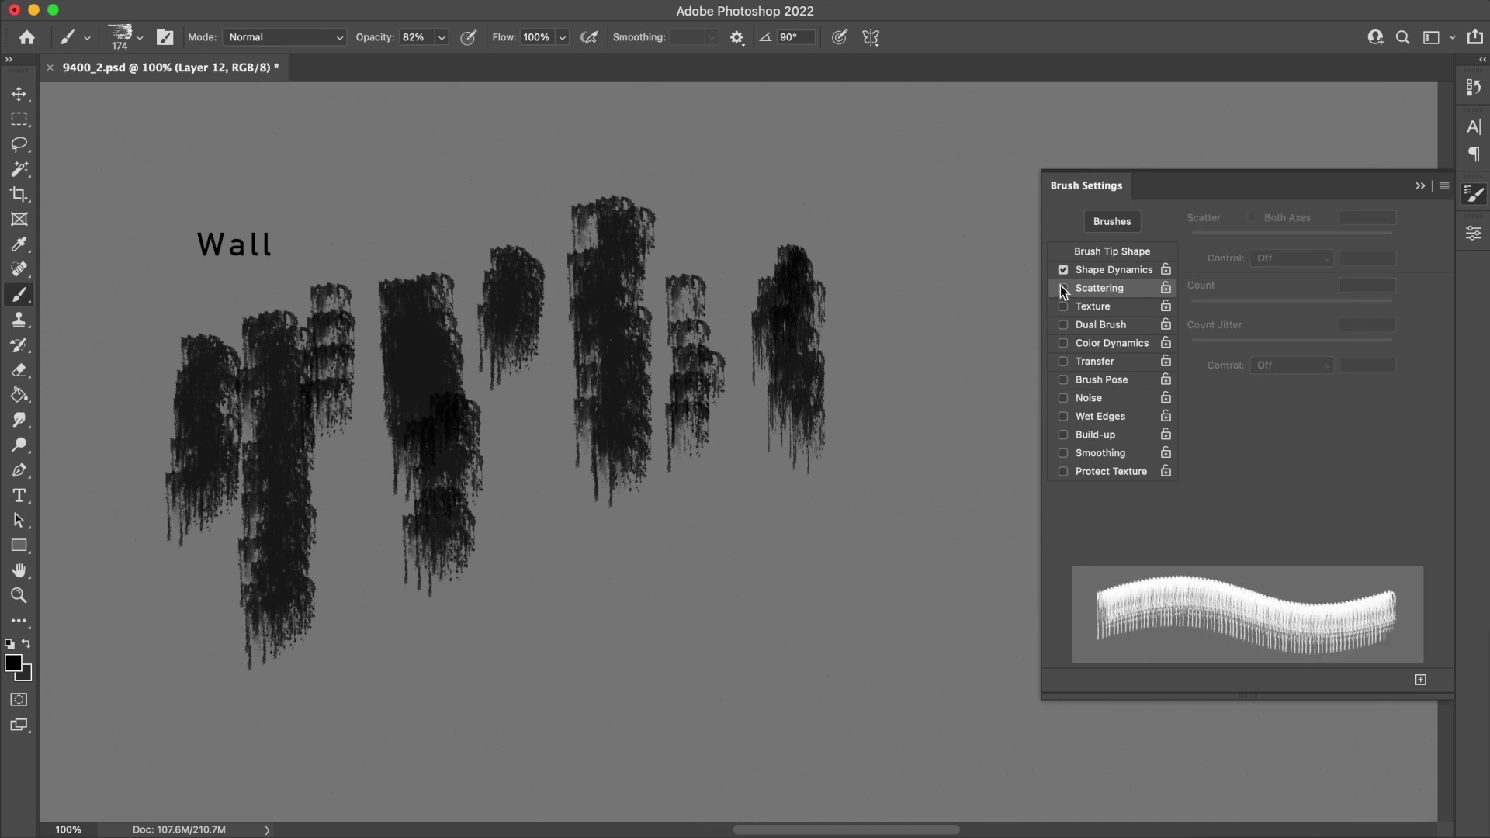
left_click(1475, 194)
- Paint vertical drip strokes beside and below the existing wall samples, enlarging the brush to 252 px along the way
left_click_drag(861, 248, 860, 489)
mouse_move(901, 229)
left_mouse_down()
mouse_move(886, 302)
mouse_move(914, 458)
left_mouse_up()
left_click(129, 51)
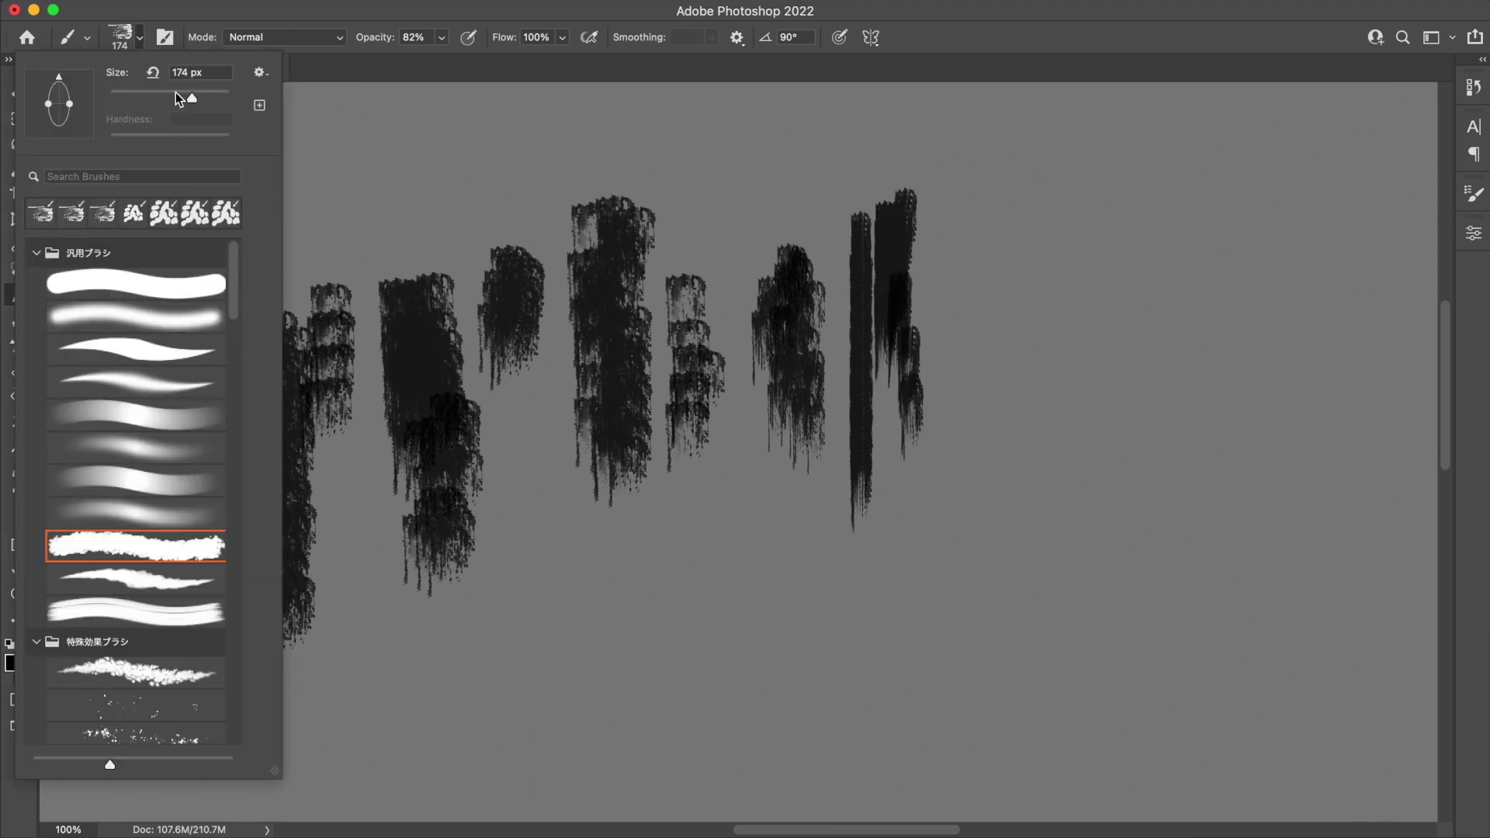
left_click_drag(955, 248, 952, 454)
mouse_move(764, 528)
left_mouse_down()
mouse_move(760, 626)
mouse_move(746, 442)
mouse_move(745, 481)
left_mouse_up()
mouse_move(668, 544)
left_mouse_down()
mouse_move(663, 669)
mouse_move(635, 589)
mouse_move(613, 646)
mouse_move(602, 596)
mouse_move(599, 689)
mouse_move(578, 590)
mouse_move(569, 639)
mouse_move(539, 520)
mouse_move(498, 695)
mouse_move(451, 708)
mouse_move(438, 667)
left_mouse_up()
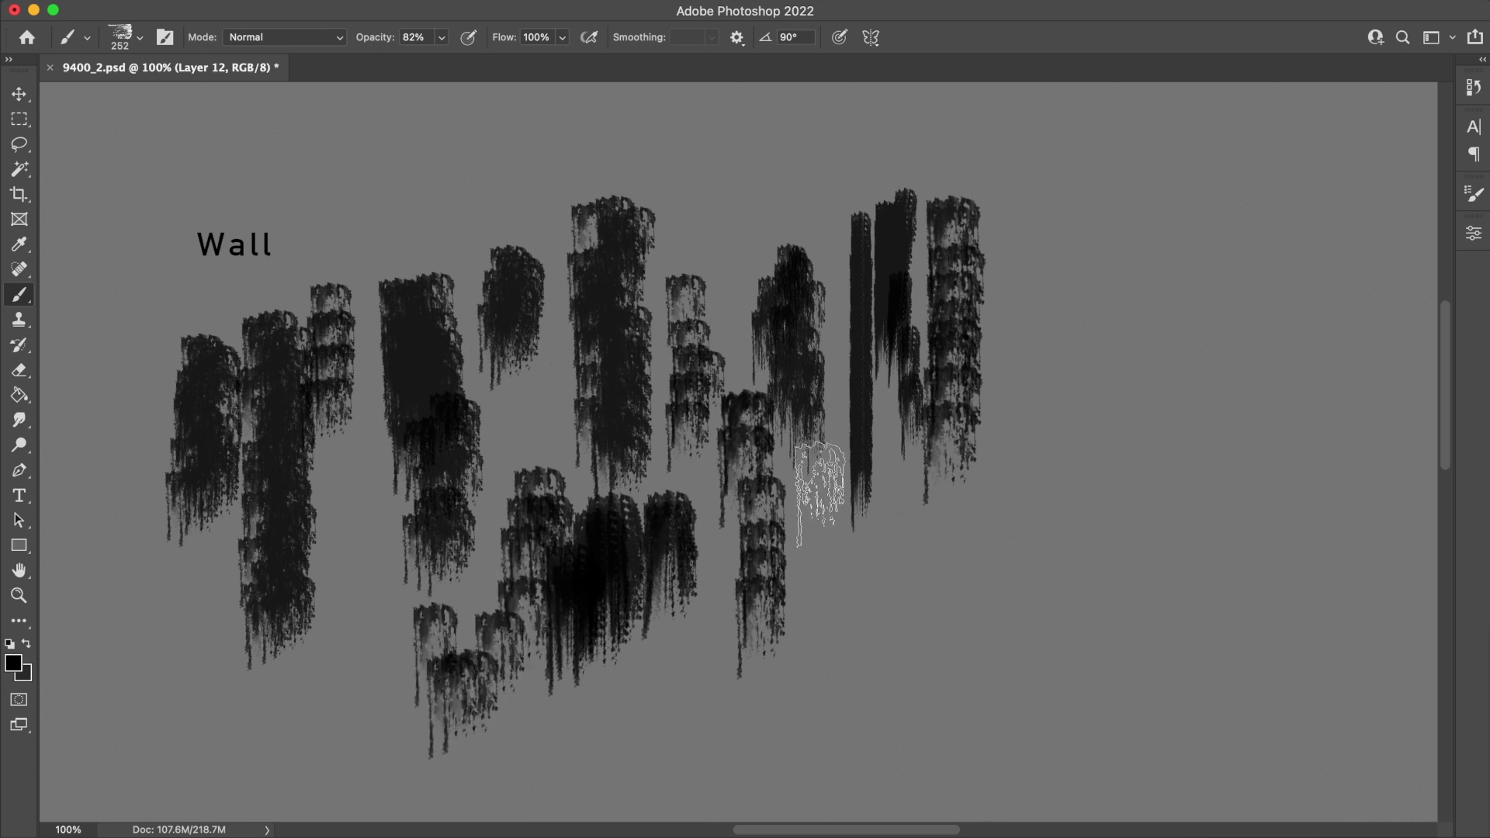
- Enable Dual Brush on the drip brush with the 80 px speckle tip as its second tip
left_click(1476, 232)
left_click(1476, 198)
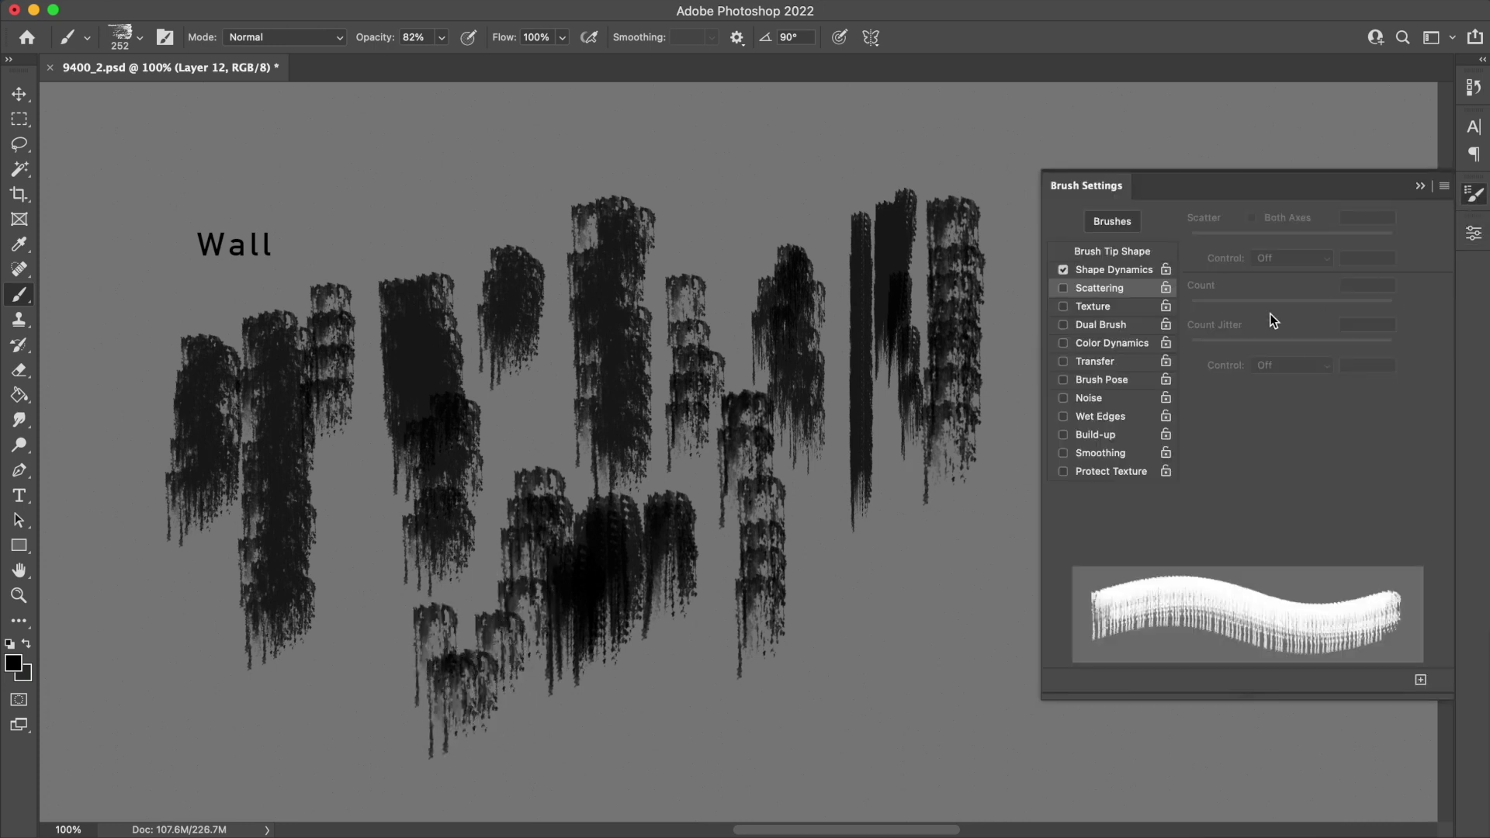
left_click(1105, 326)
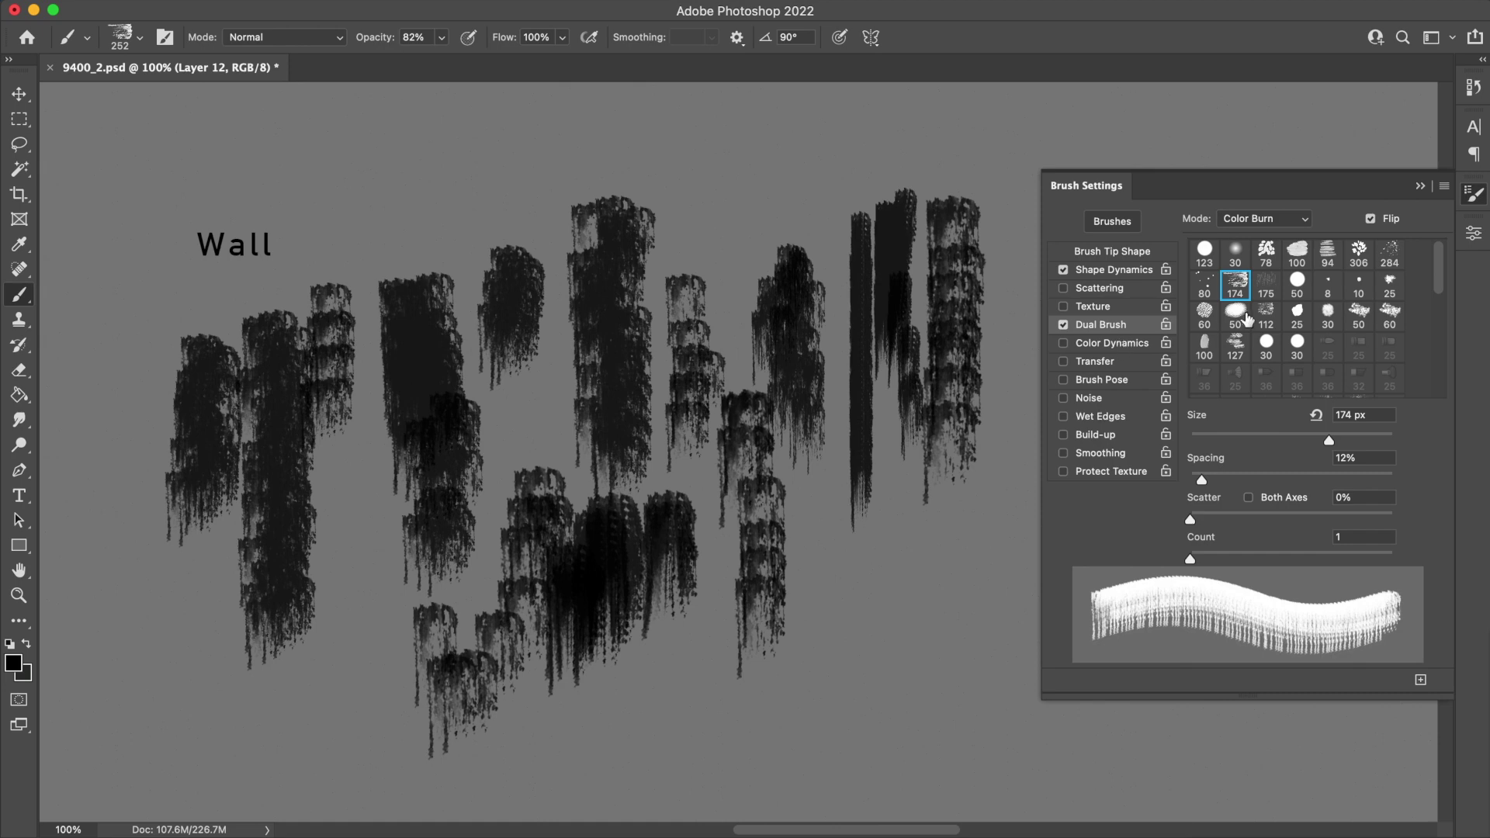
left_click(1208, 291)
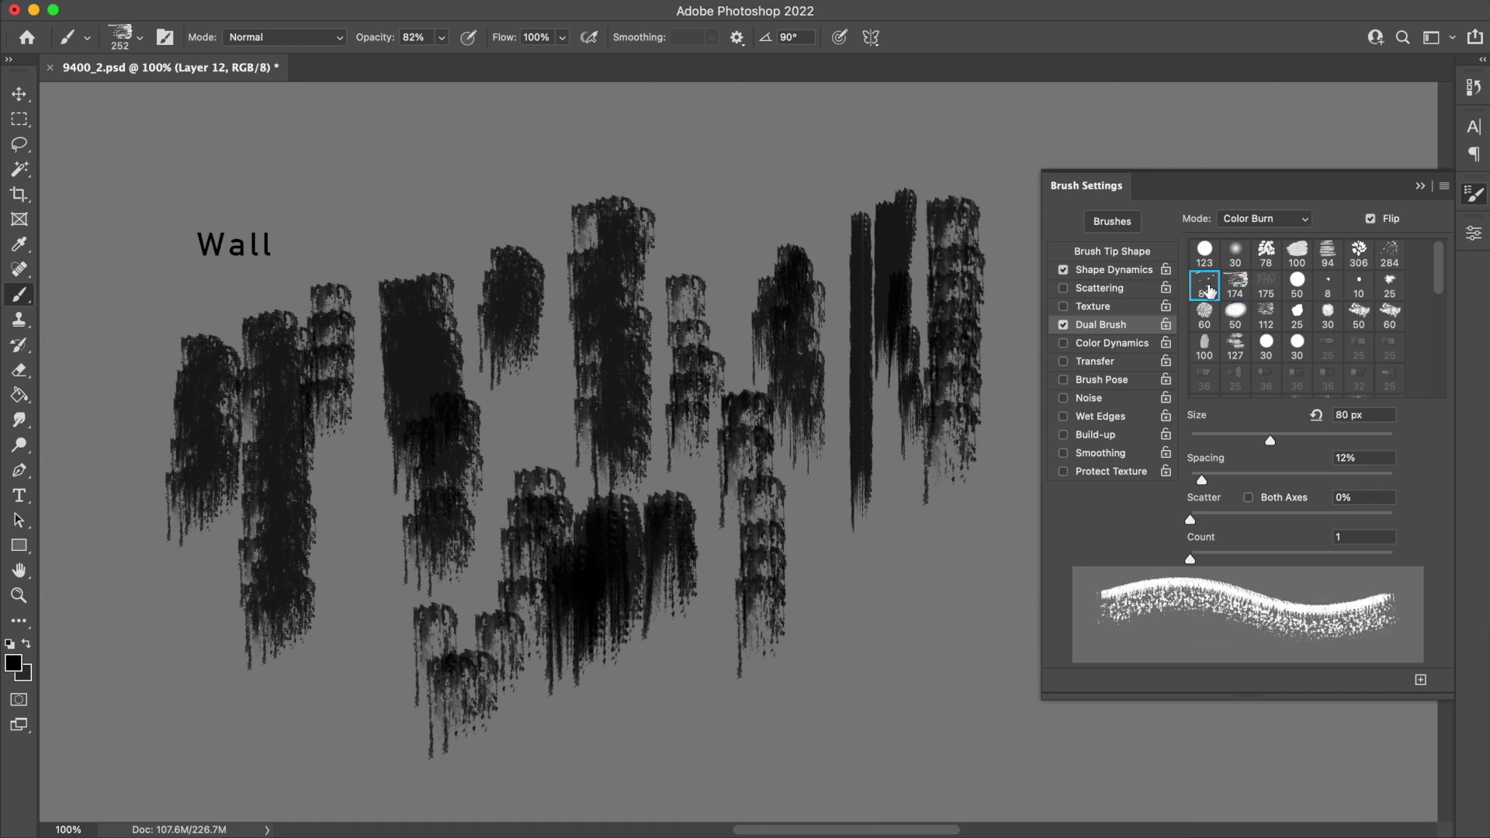
left_click(1474, 198)
- Paint speckled drip strokes and patches across the right half of the canvas with the dual brush
mouse_move(1080, 282)
left_mouse_down()
mouse_move(1086, 365)
mouse_move(1106, 291)
mouse_move(1140, 349)
mouse_move(1195, 271)
mouse_move(1191, 233)
mouse_move(1175, 536)
left_mouse_up()
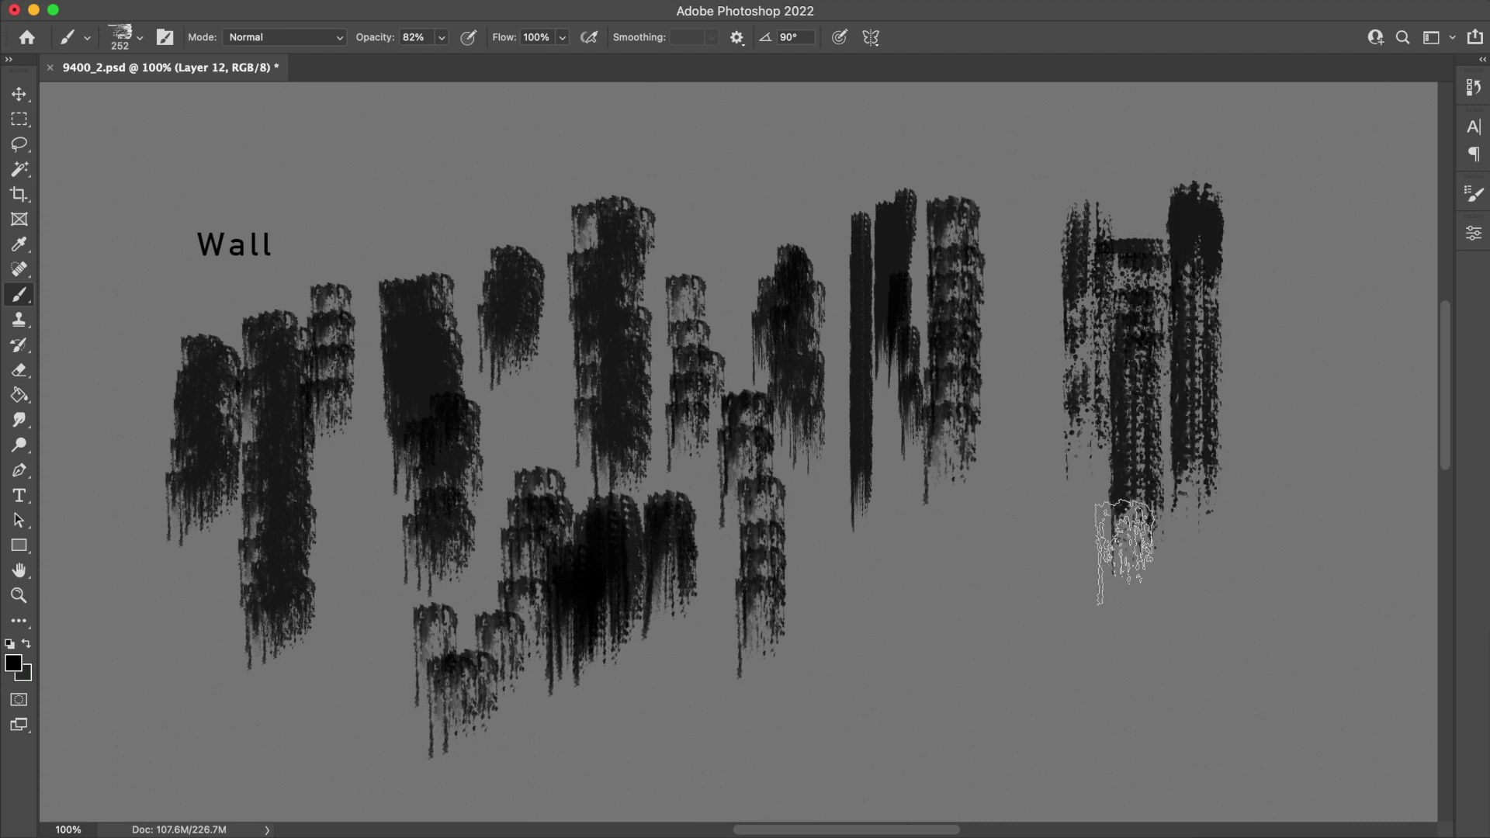
left_click_drag(1039, 326, 1028, 621)
left_click_drag(978, 570, 944, 621)
mouse_move(1102, 601)
left_mouse_down()
mouse_move(1232, 556)
mouse_move(1223, 464)
mouse_move(1255, 398)
mouse_move(1253, 307)
mouse_move(1278, 440)
mouse_move(1276, 578)
left_mouse_up()
mouse_move(1098, 644)
left_mouse_down()
mouse_move(1102, 655)
mouse_move(1034, 598)
mouse_move(881, 543)
mouse_move(828, 673)
mouse_move(824, 729)
left_mouse_up()
left_click_drag(947, 725, 1039, 730)
mouse_move(1241, 675)
left_mouse_down()
mouse_move(1325, 692)
mouse_move(1280, 740)
left_mouse_up()
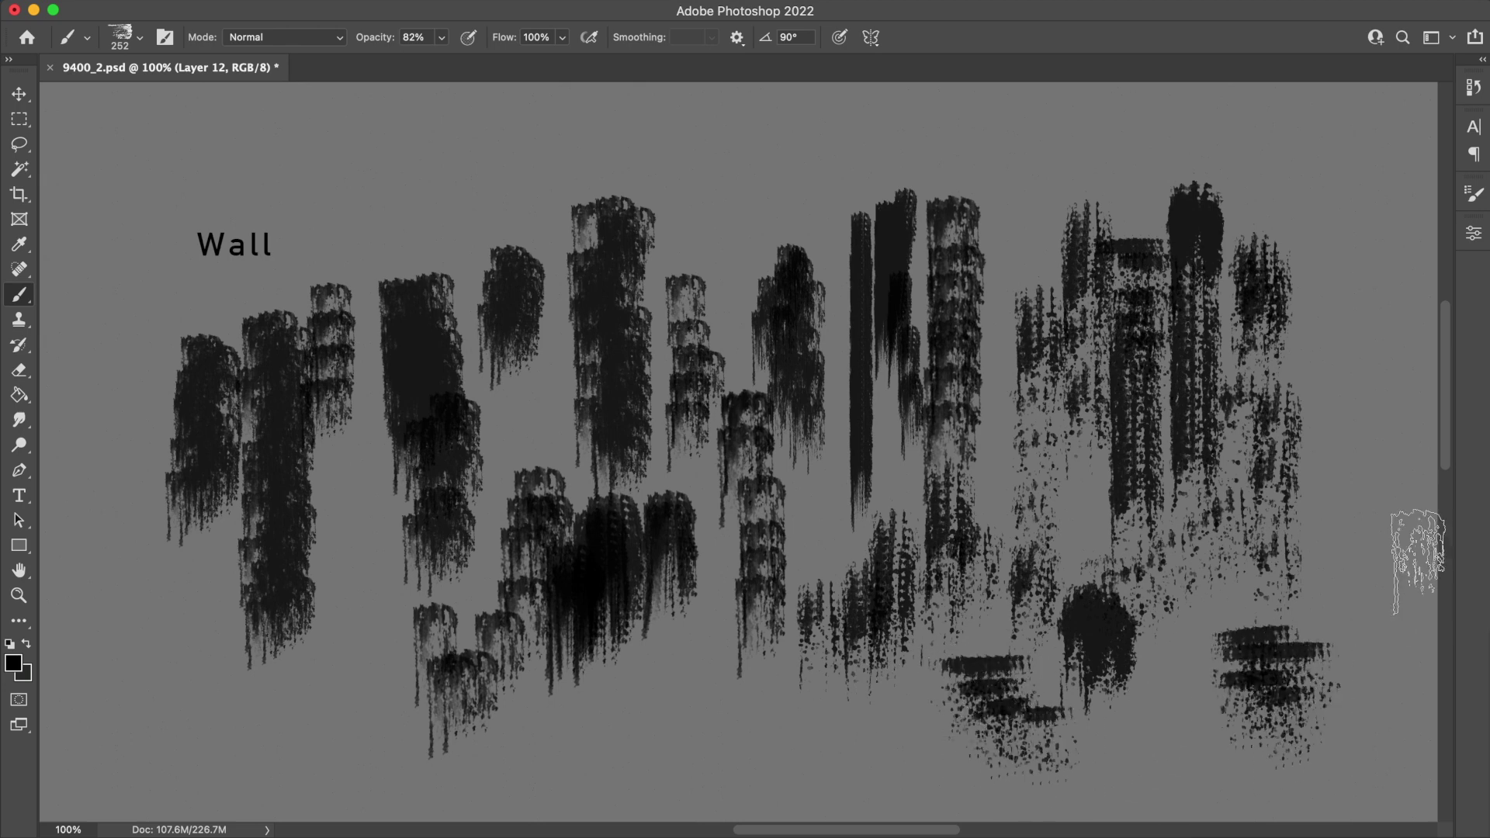
- Change the dual brush's second tip to the 78 px one and paint a vertical stroke along the canvas's left edge
left_click(1473, 233)
left_click(1473, 194)
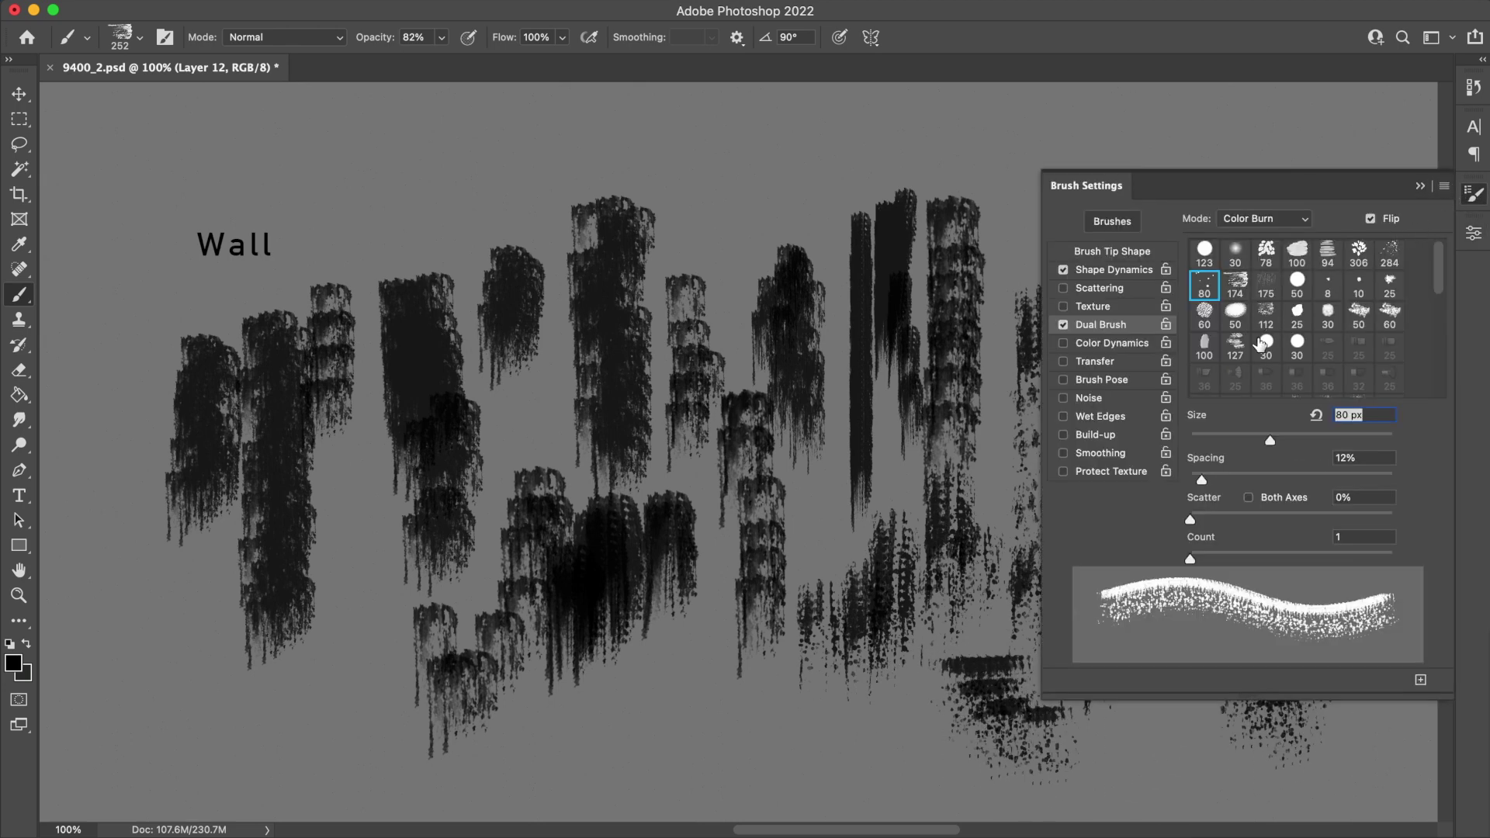
left_click(1266, 249)
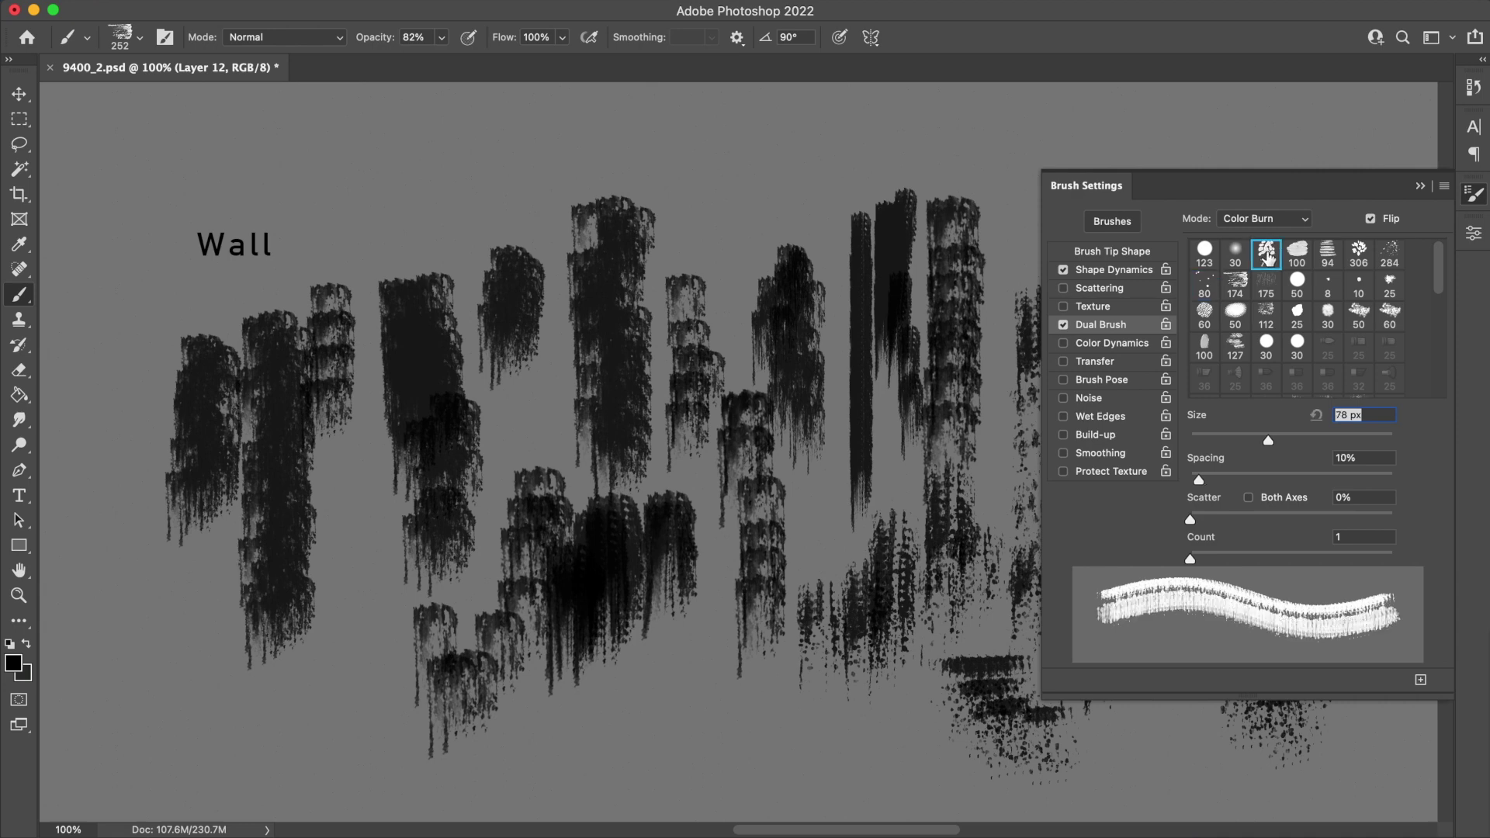
left_click_drag(112, 345, 109, 636)
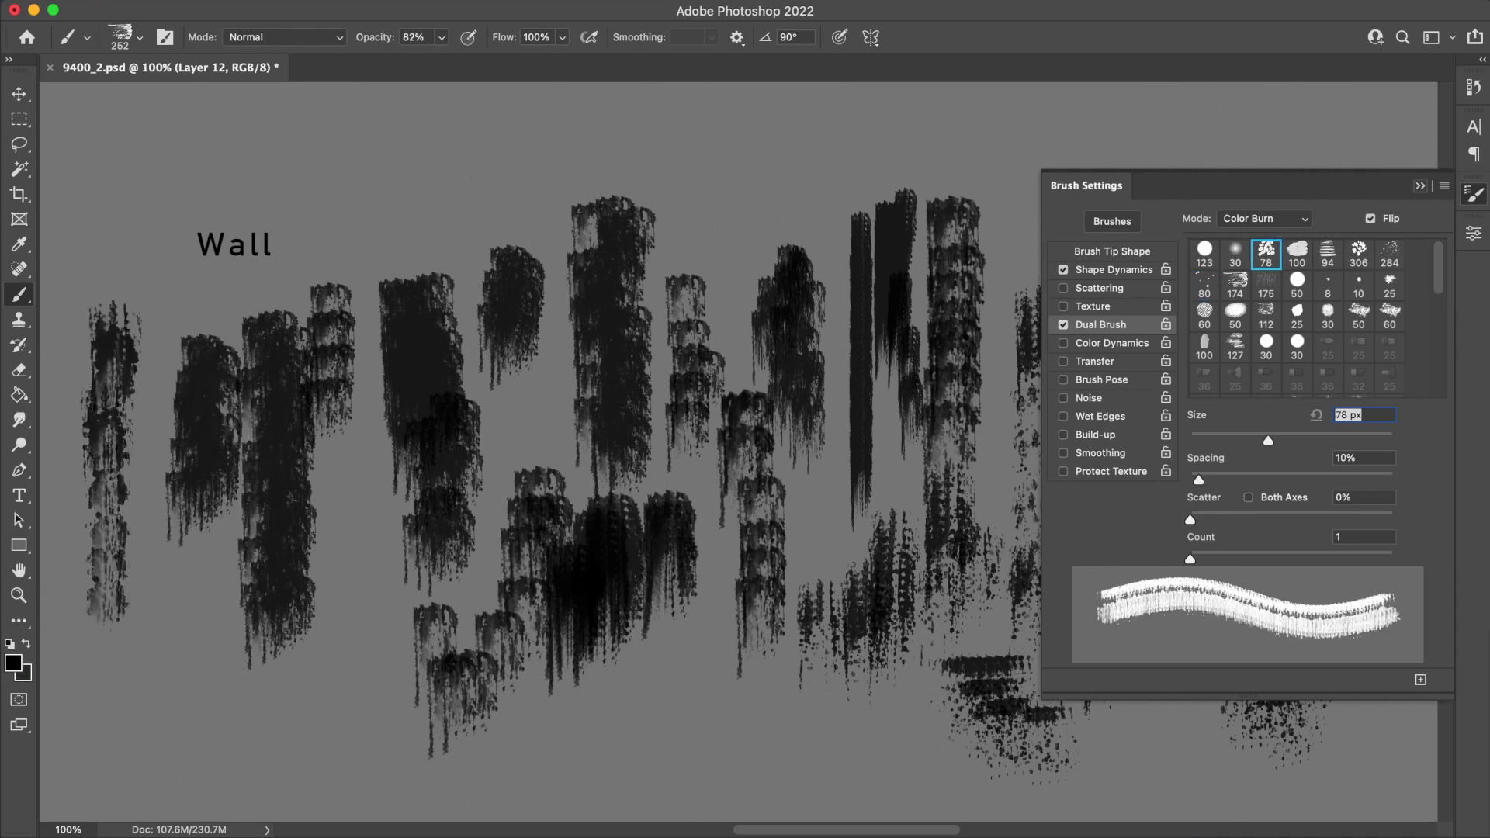
left_click(1469, 198)
- Paint textured strokes below the samples, across the top of the canvas and down its right edge
left_click_drag(667, 696, 898, 718)
left_click_drag(349, 560, 349, 678)
mouse_move(198, 659)
left_mouse_down()
mouse_move(161, 656)
mouse_move(148, 726)
mouse_move(252, 710)
mouse_move(272, 726)
mouse_move(211, 739)
mouse_move(322, 770)
mouse_move(390, 757)
left_mouse_up()
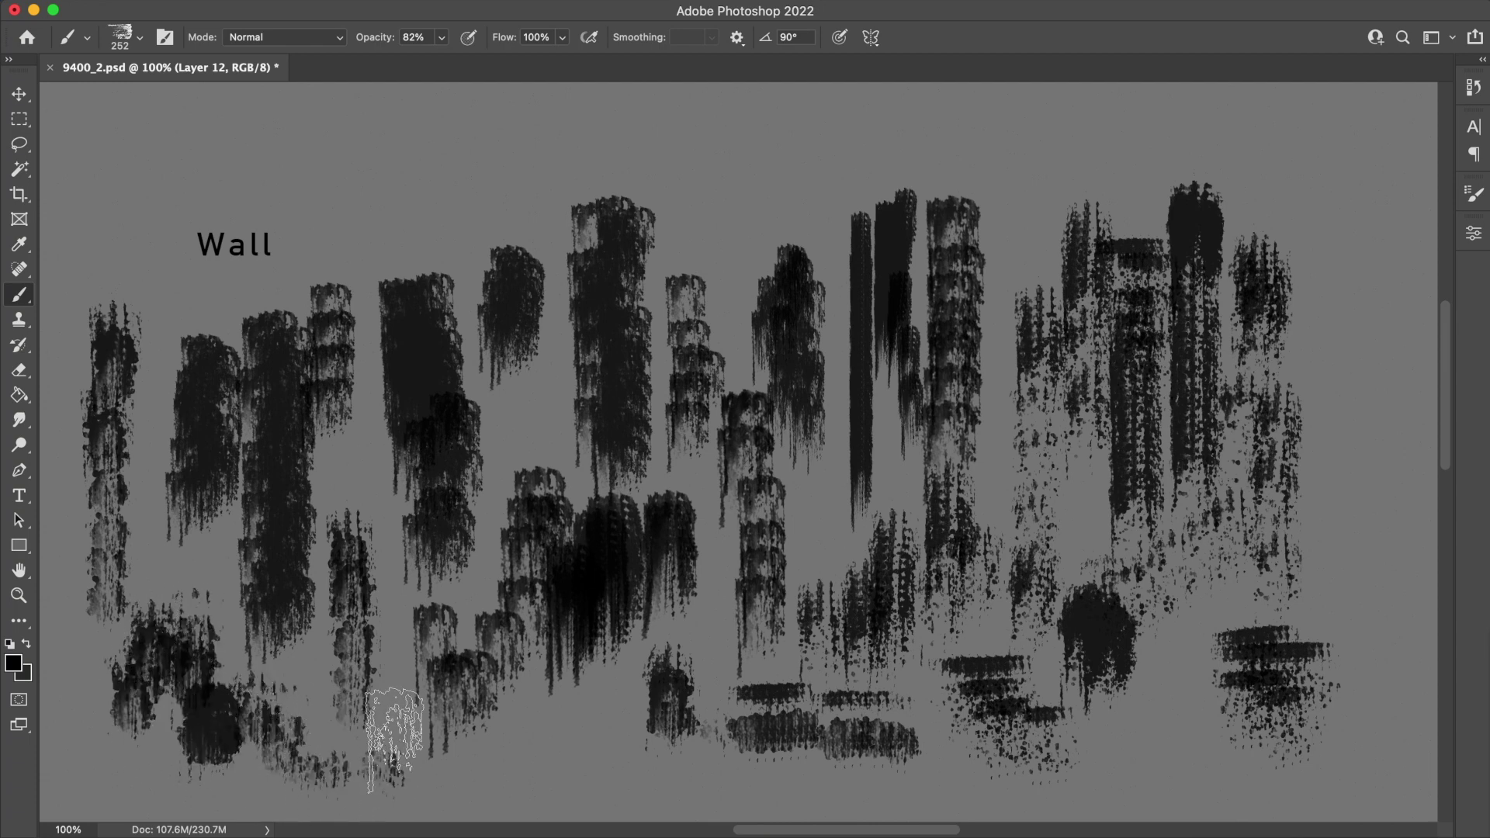
mouse_move(487, 165)
left_mouse_down()
mouse_move(452, 156)
mouse_move(401, 193)
mouse_move(522, 159)
mouse_move(533, 179)
mouse_move(582, 155)
mouse_move(674, 147)
mouse_move(748, 153)
mouse_move(738, 190)
mouse_move(884, 147)
mouse_move(1252, 139)
mouse_move(1332, 156)
mouse_move(1328, 169)
mouse_move(1308, 156)
mouse_move(1328, 182)
left_mouse_up()
mouse_move(1330, 283)
left_mouse_down()
mouse_move(1364, 300)
mouse_move(1357, 586)
mouse_move(1375, 547)
mouse_move(1347, 408)
left_mouse_up()
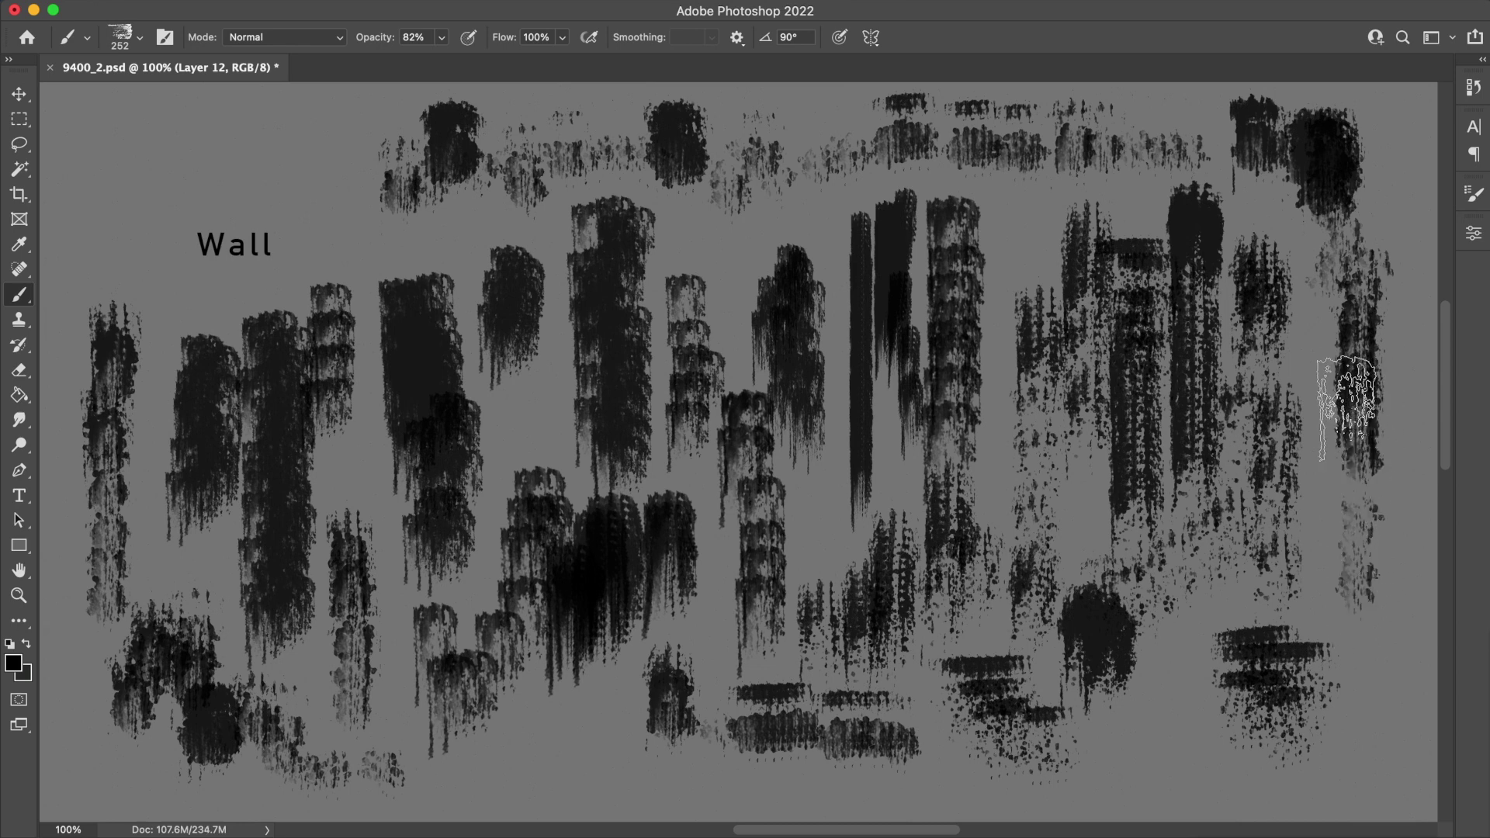
- Narrow the brush tip's shape and paint thin drip streaks in the gaps around the canvas edges
left_click(140, 37)
mouse_move(339, 153)
left_mouse_down()
mouse_move(327, 216)
mouse_move(353, 194)
mouse_move(364, 225)
left_mouse_up()
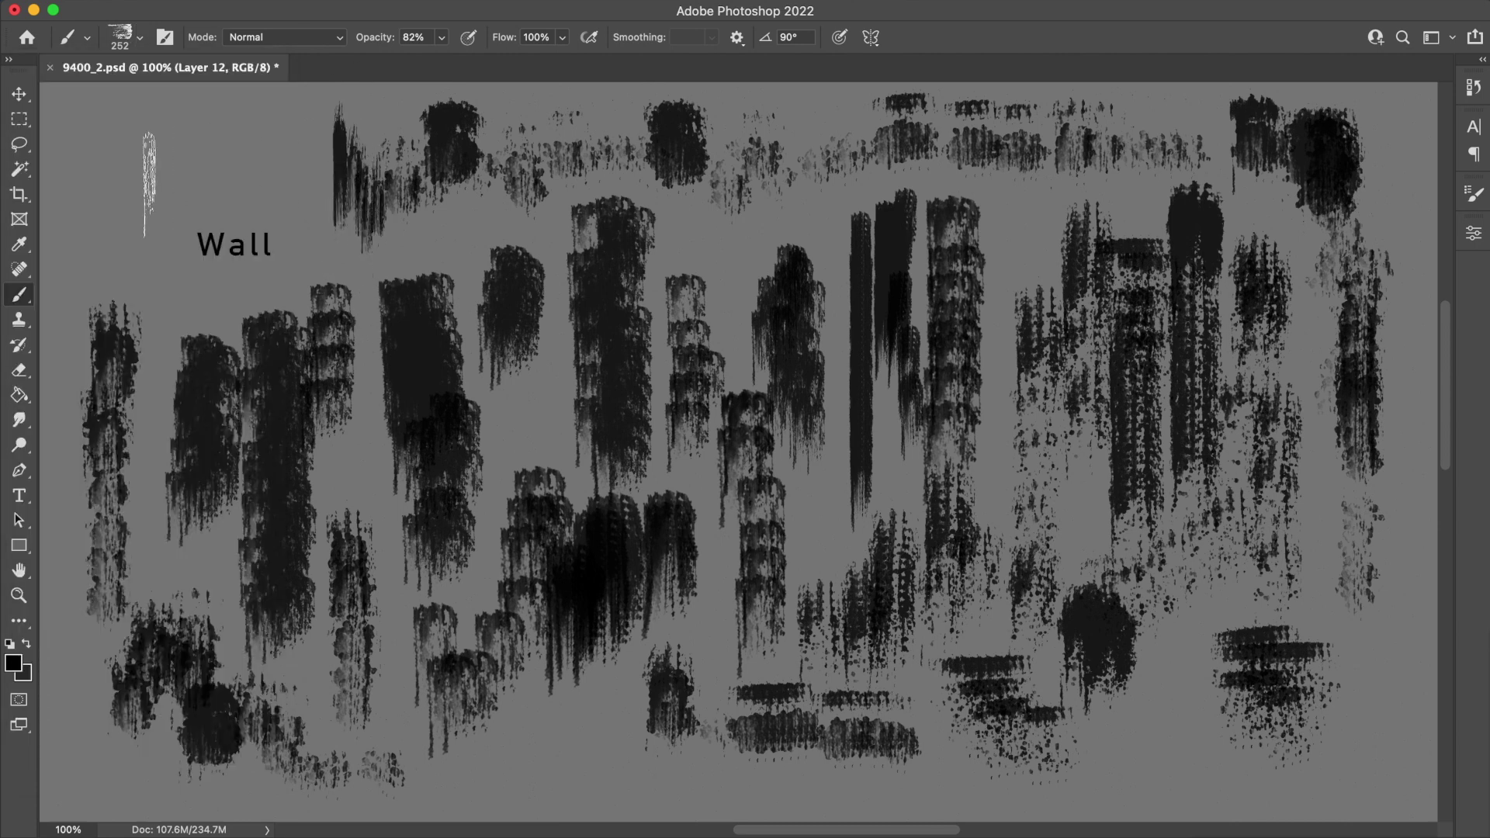
left_click_drag(1320, 514, 1327, 535)
left_click_drag(1360, 667, 1379, 695)
mouse_move(1129, 716)
left_mouse_down()
mouse_move(1179, 718)
mouse_move(1188, 737)
mouse_move(1143, 745)
mouse_move(1210, 757)
left_mouse_up()
mouse_move(533, 714)
left_mouse_down()
mouse_move(584, 714)
mouse_move(550, 726)
mouse_move(594, 757)
mouse_move(623, 709)
mouse_move(629, 741)
mouse_move(571, 718)
mouse_move(538, 737)
mouse_move(620, 768)
left_mouse_up()
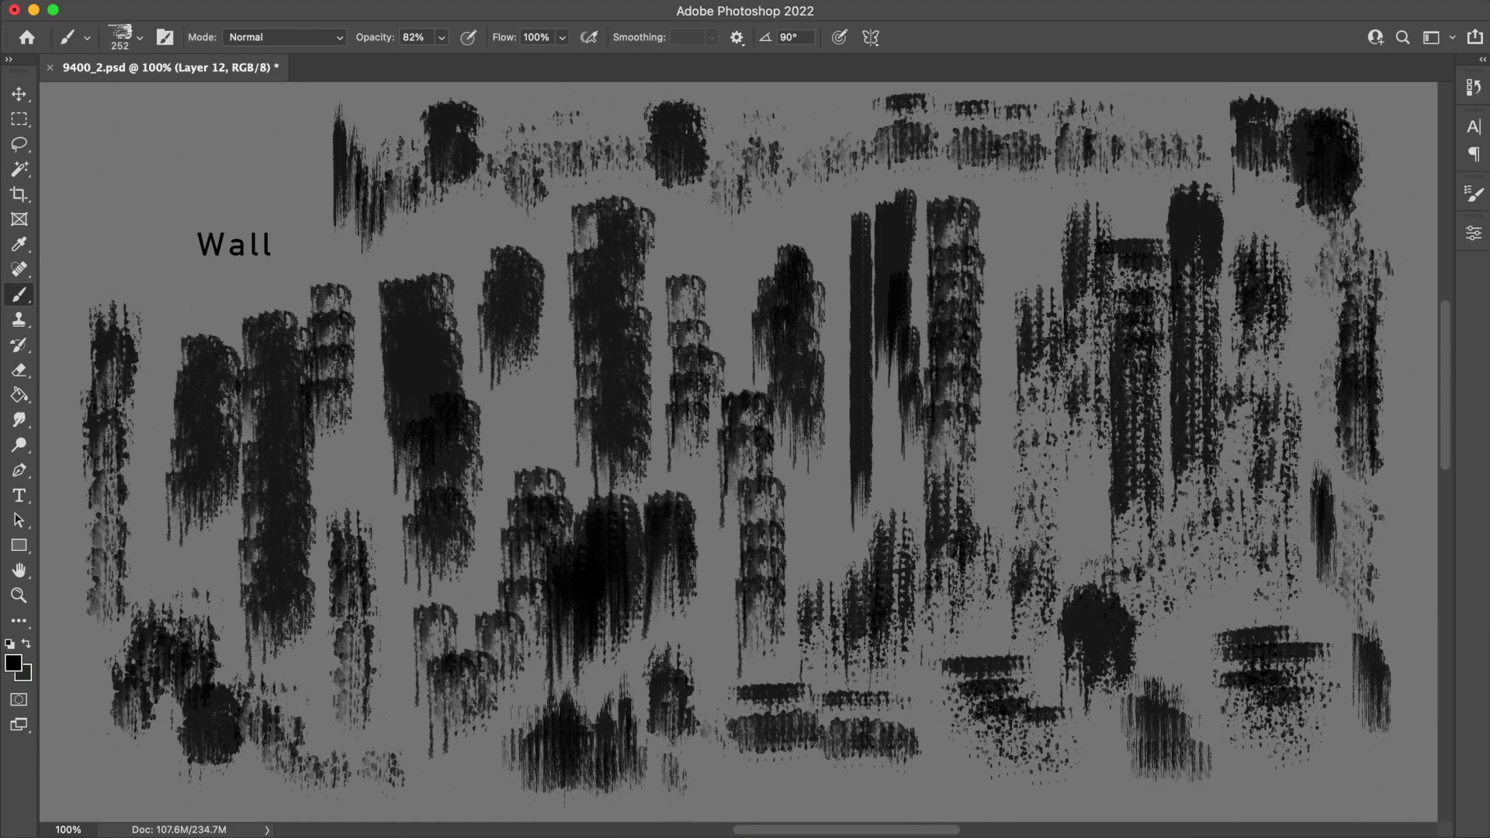
- Delete the layer with the wall drip strokes and change the "Wall" label to "Other"
key("BackSpace")
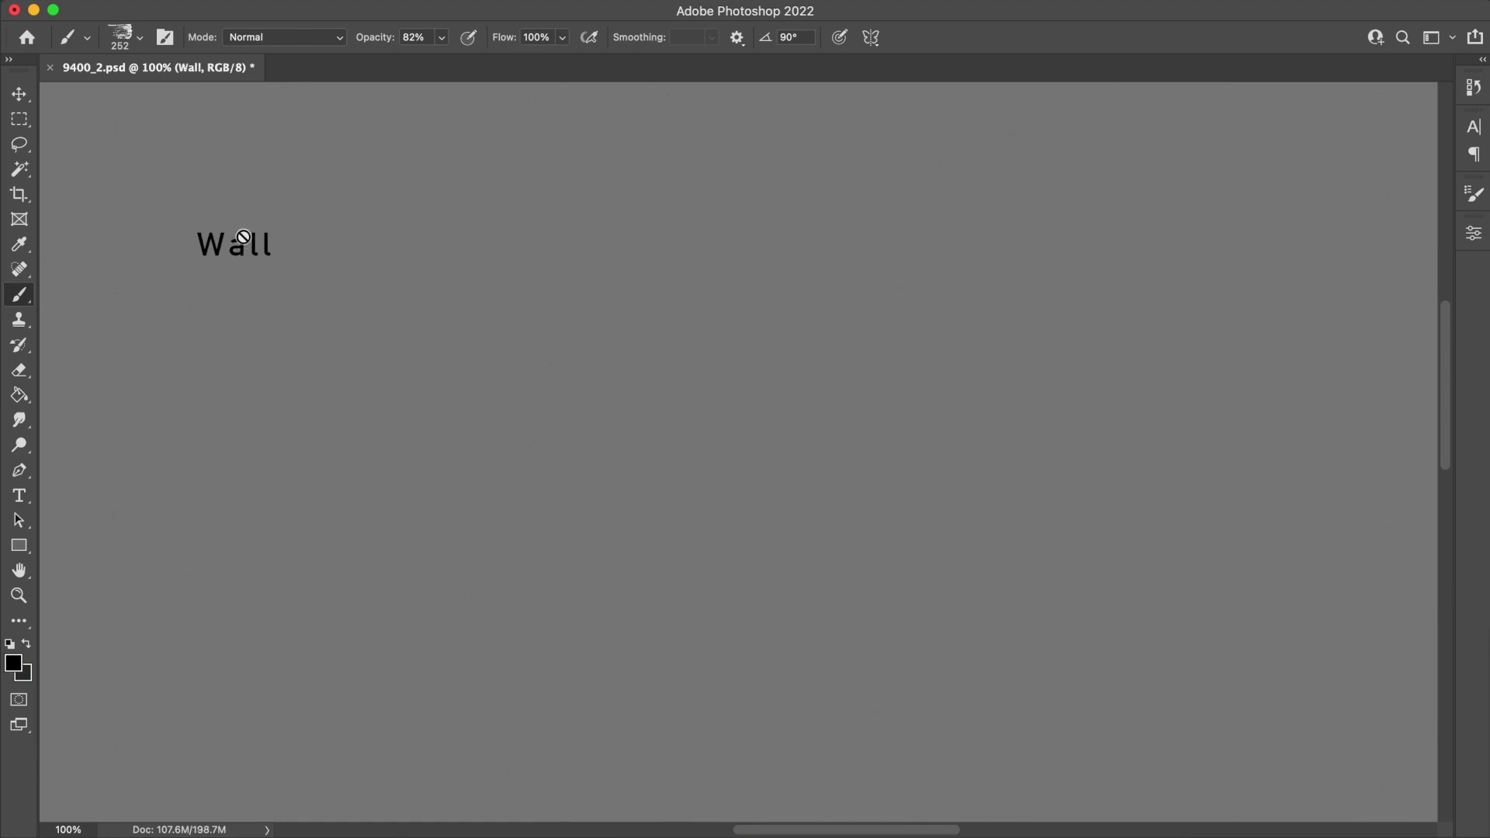
key("i")
key("t")
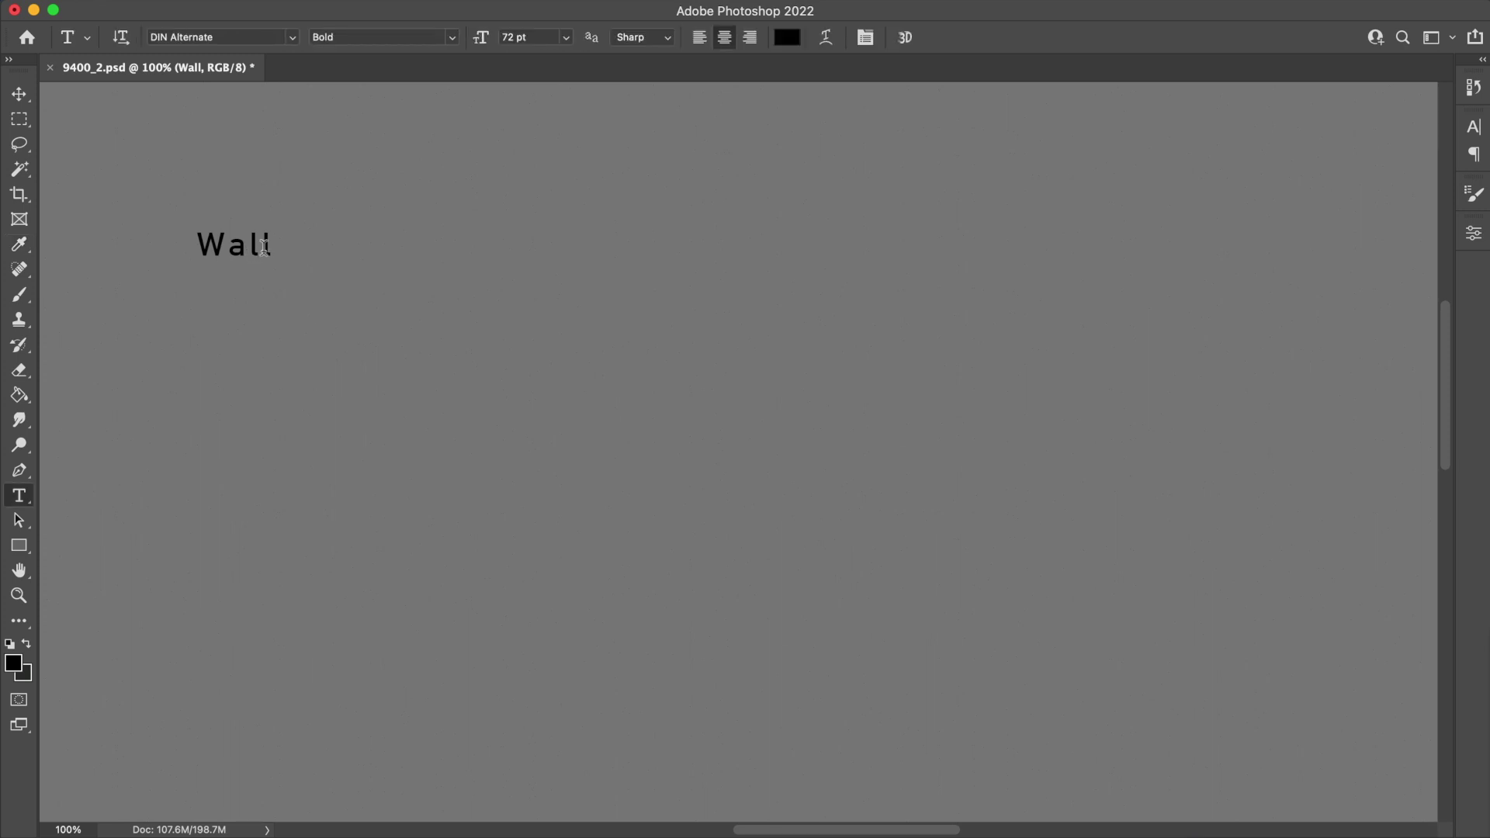
left_click_drag(268, 241, 121, 237)
type("Other")
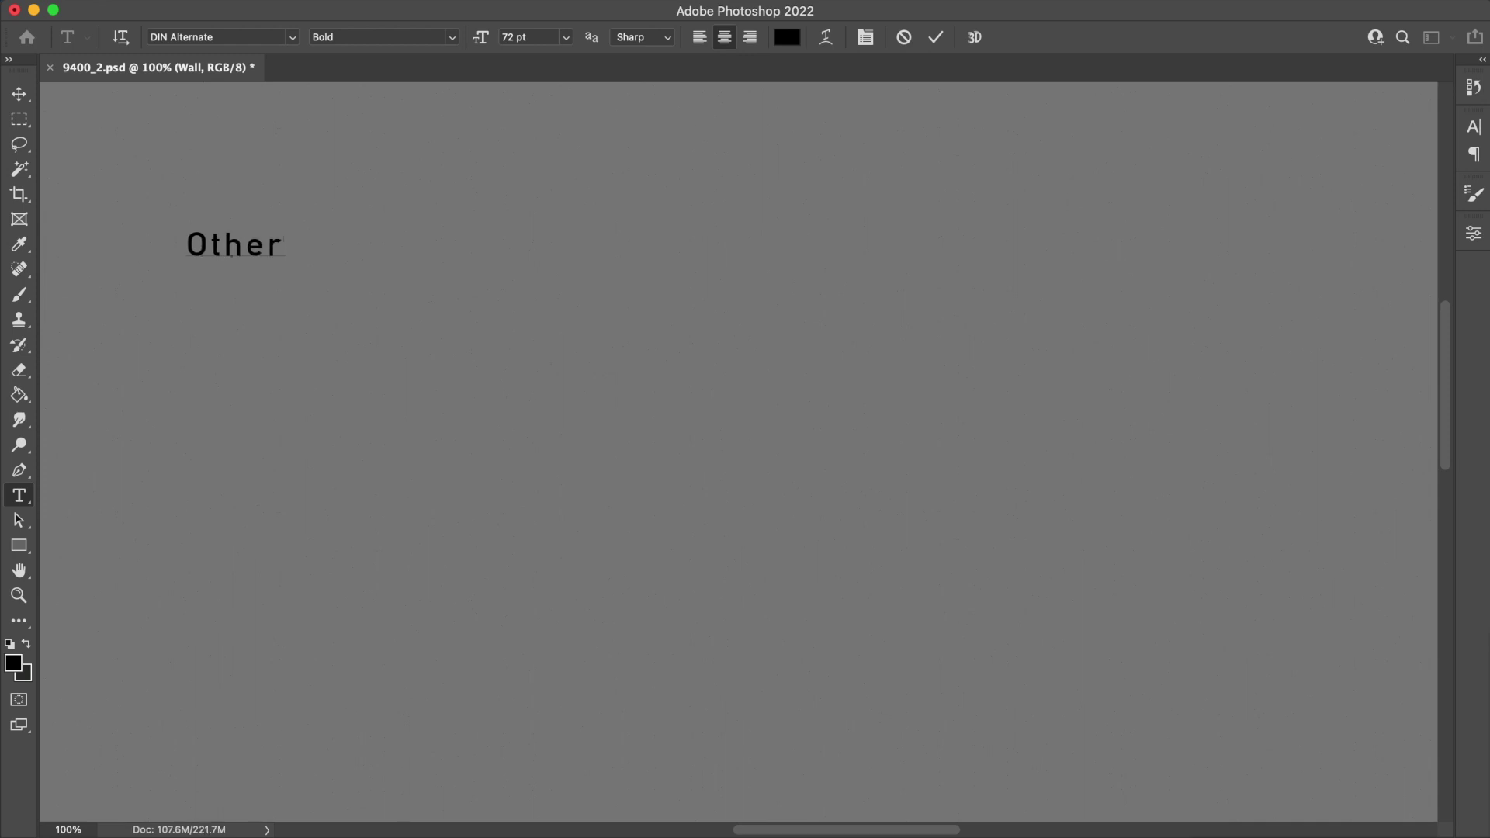
key("ctrl+Return")
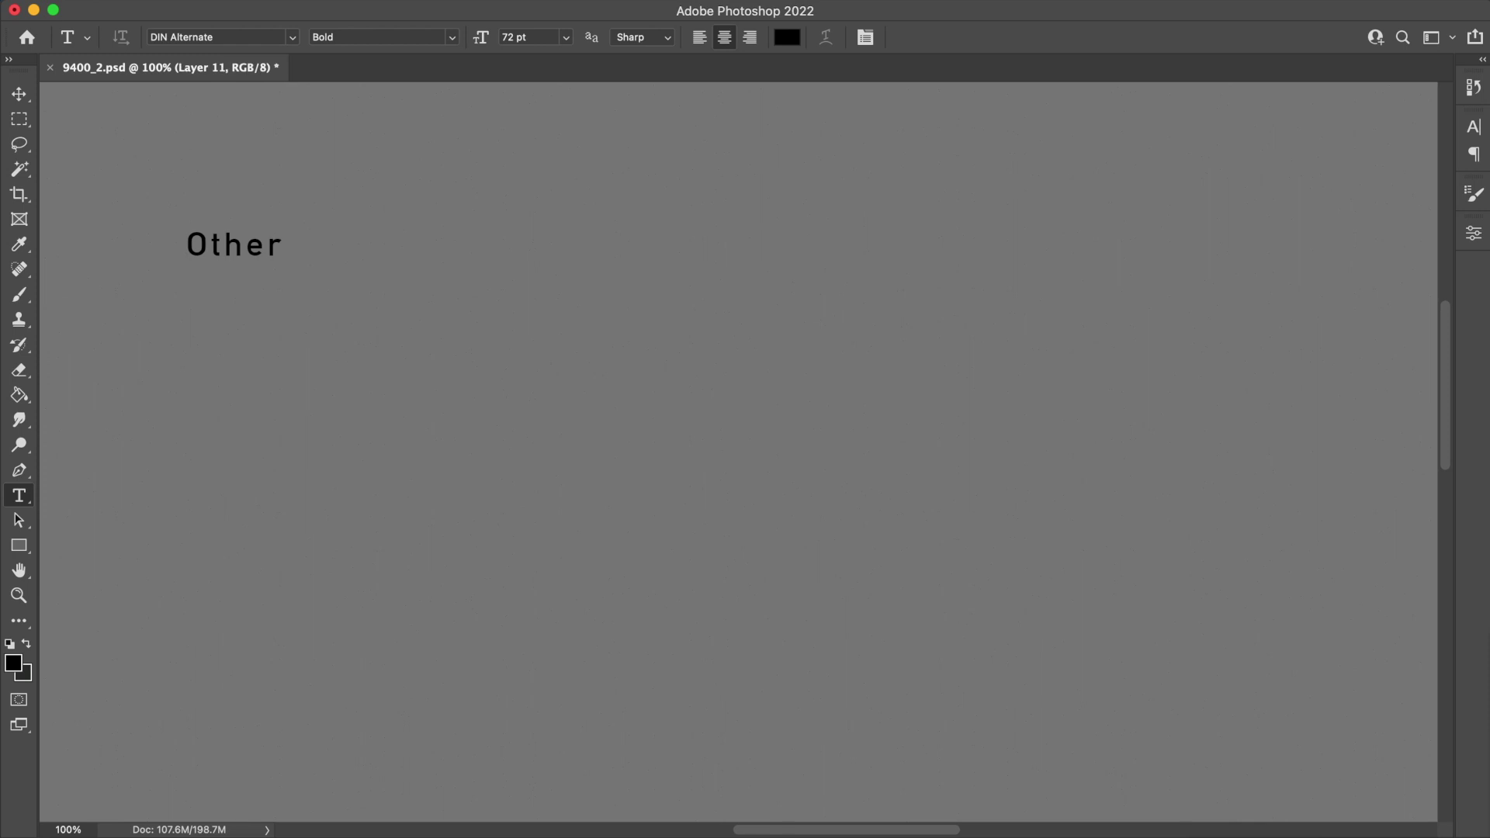
- Choose the tapered hard round brush at 100% opacity and 169 px, and paint a bulky black silhouette mid-canvas
key("b")
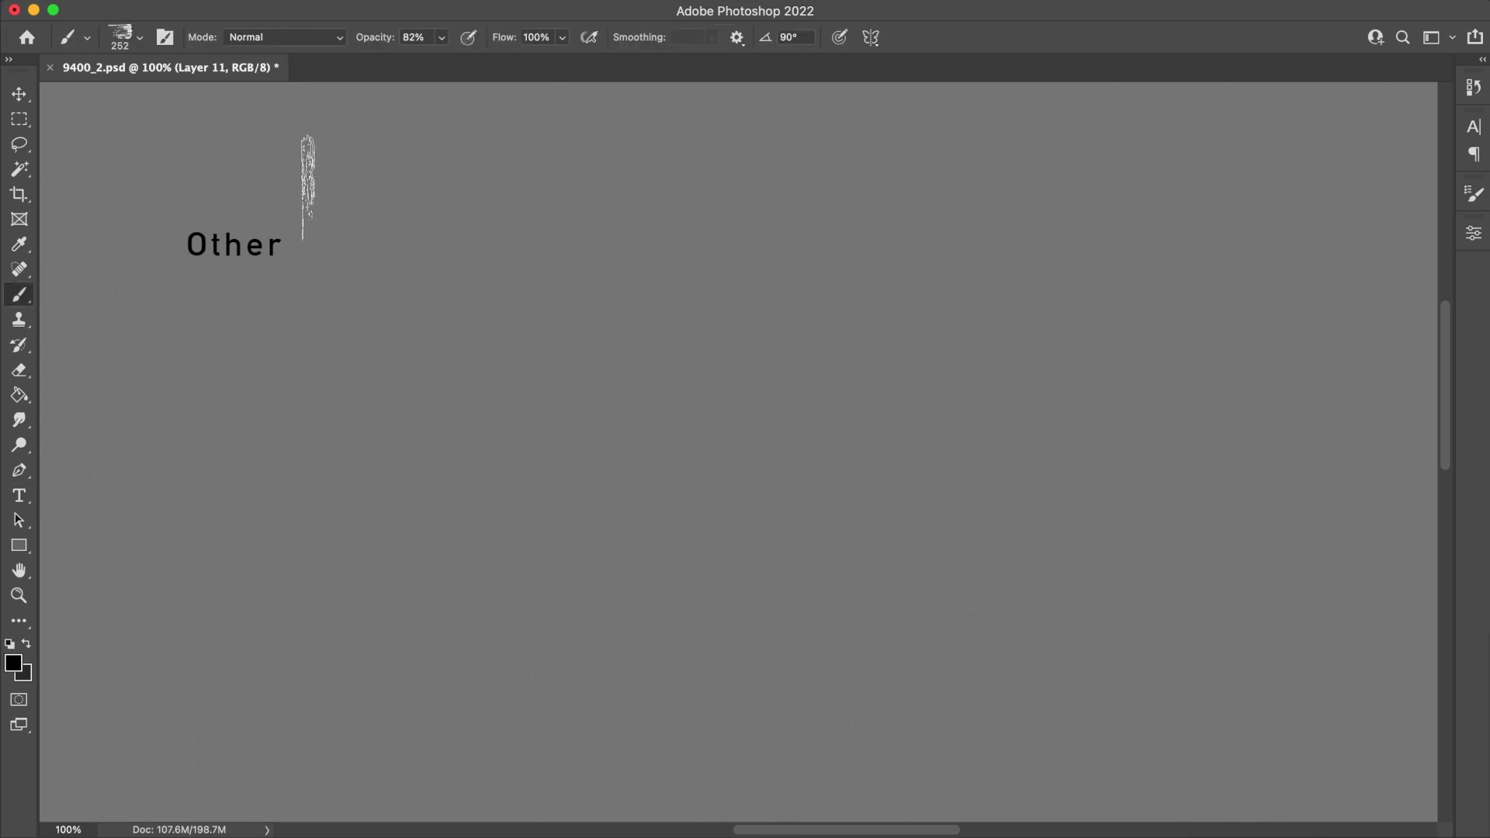
left_click(128, 43)
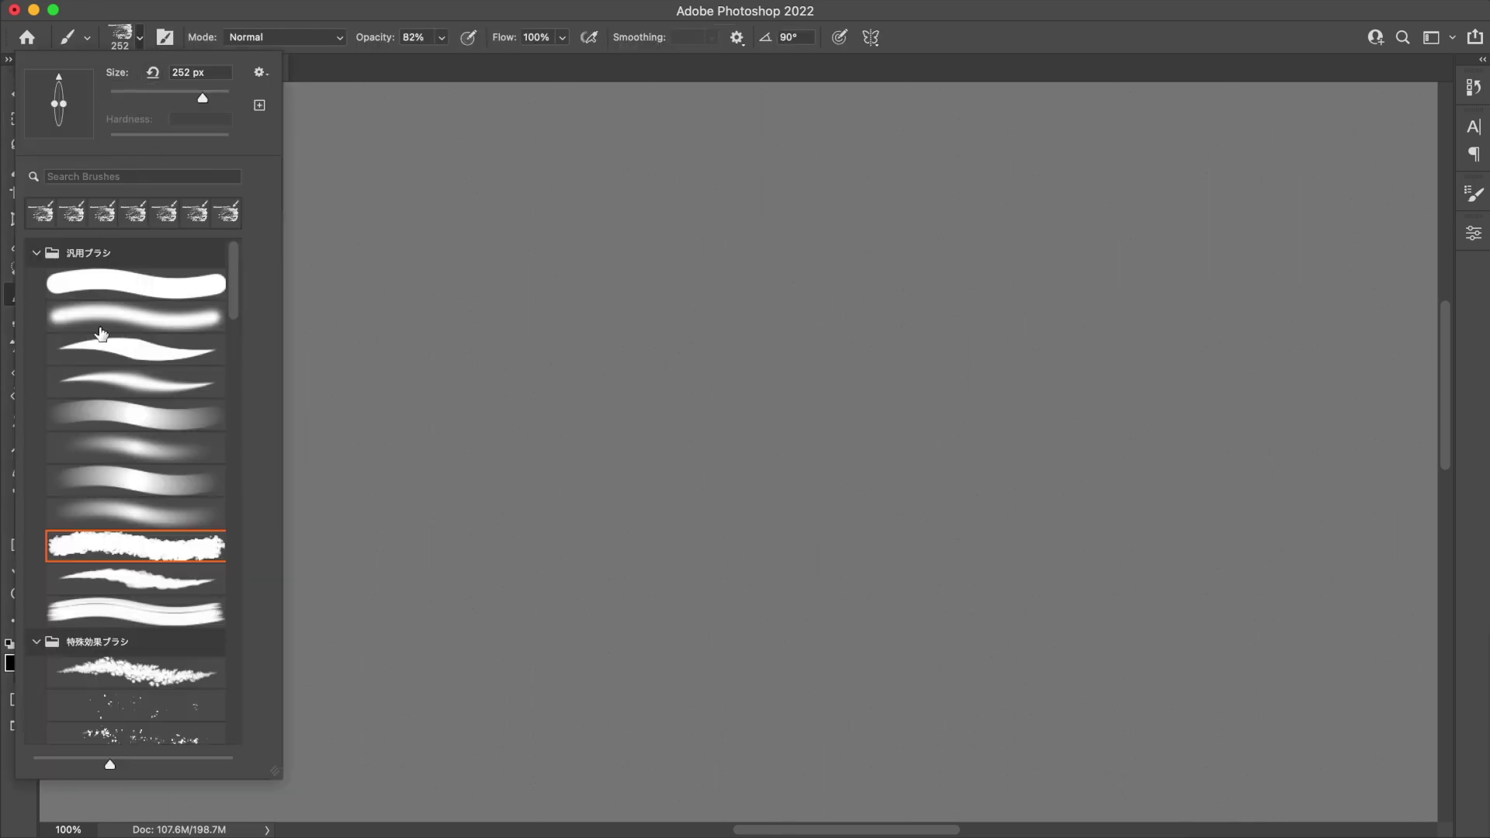
left_click(115, 294)
left_click(200, 348)
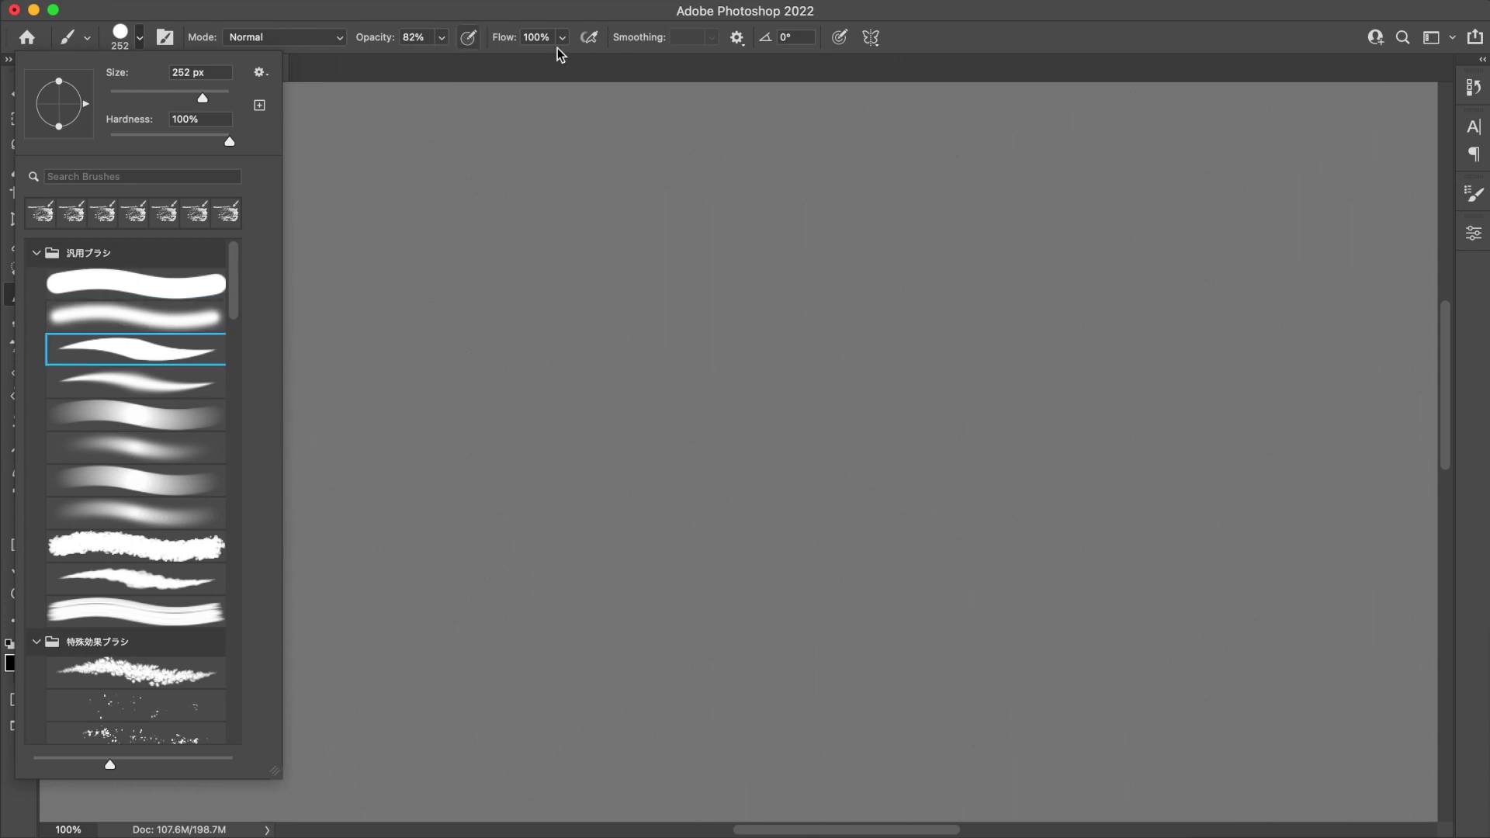
left_click_drag(447, 41, 538, 80)
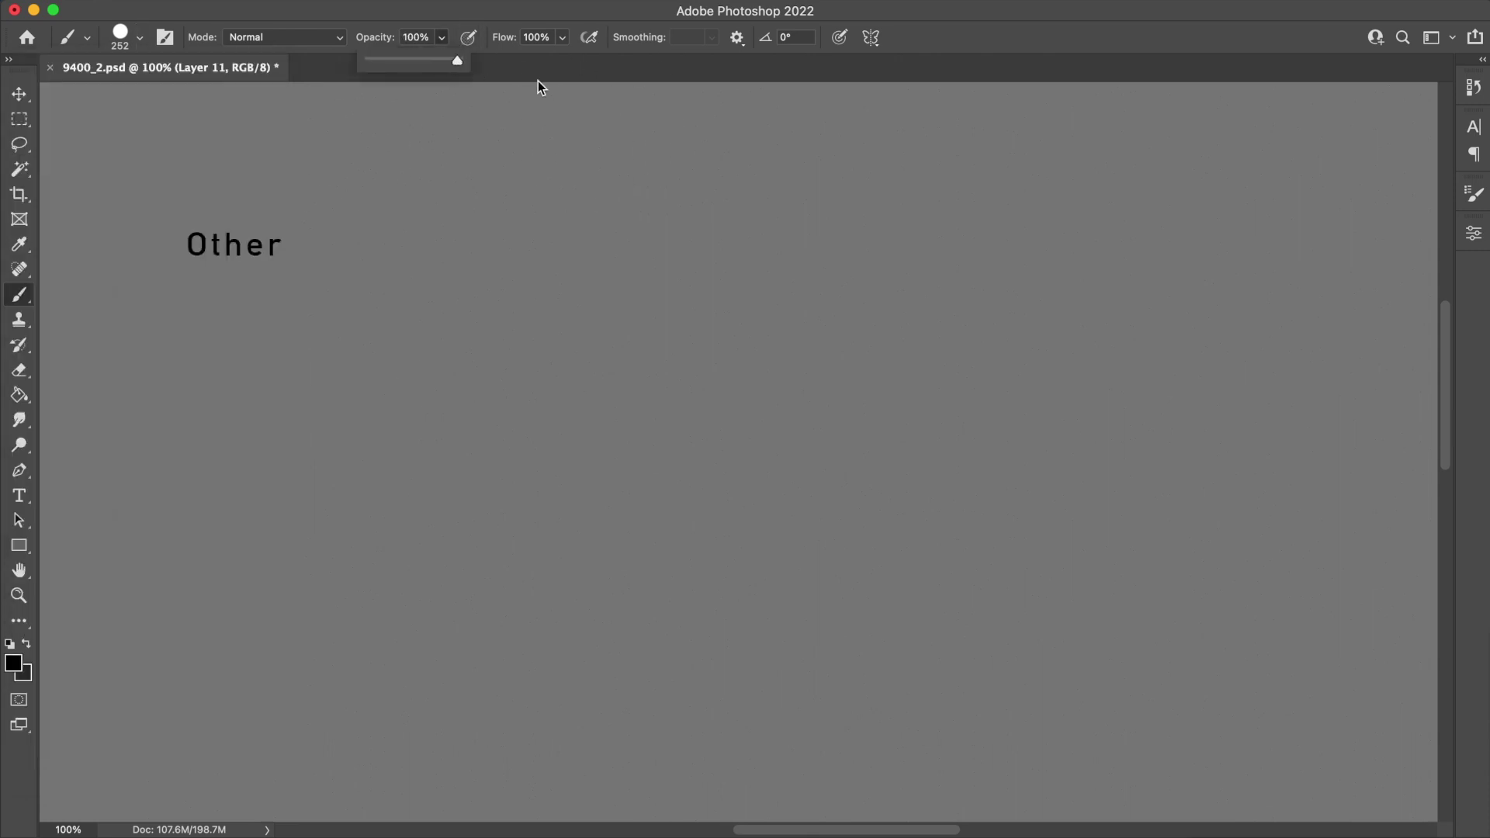
left_click(120, 35)
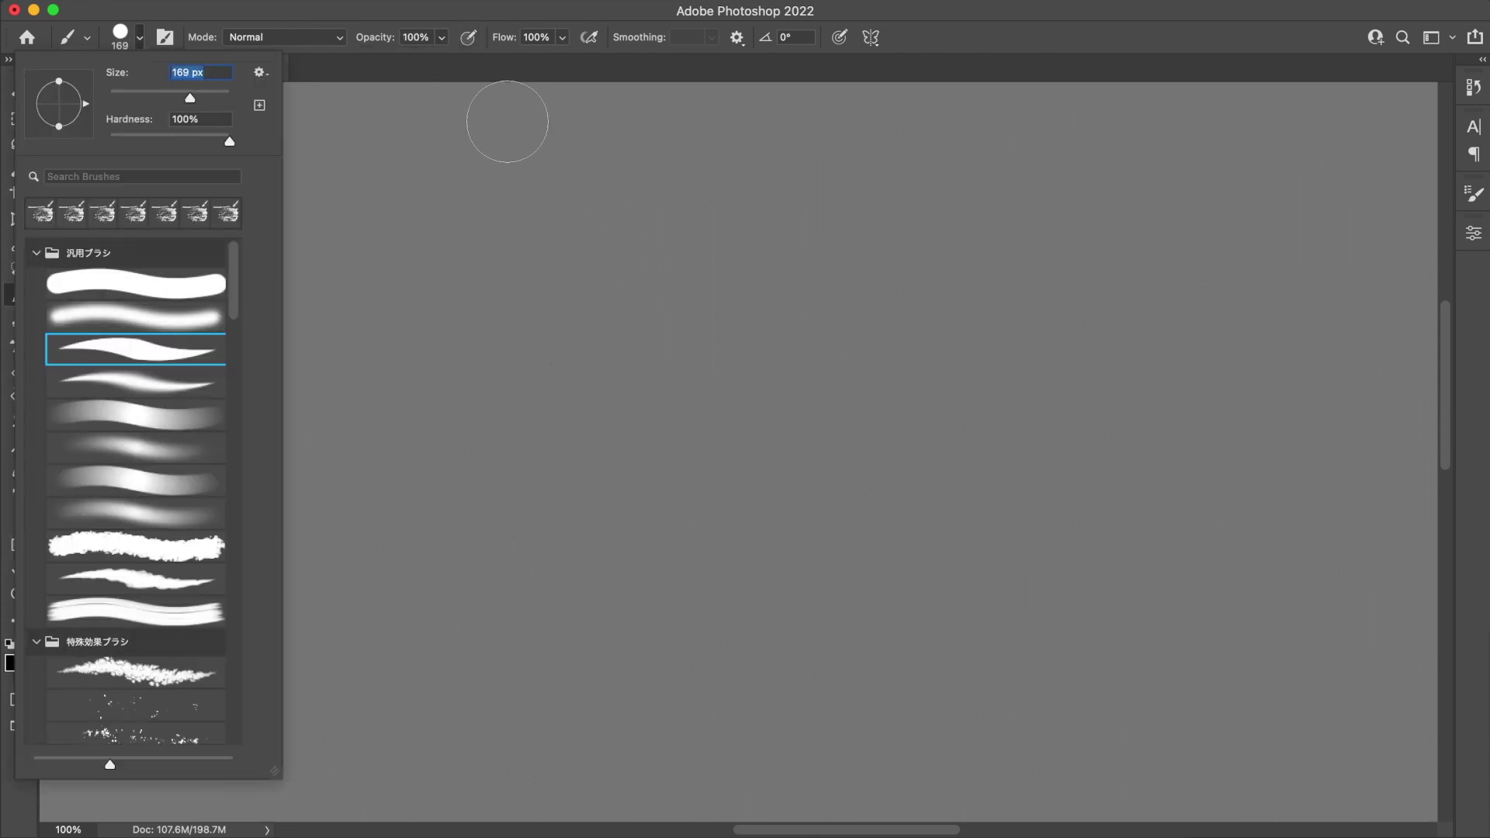
mouse_move(722, 296)
left_mouse_down()
mouse_move(599, 459)
mouse_move(622, 509)
mouse_move(715, 465)
mouse_move(799, 481)
mouse_move(898, 450)
mouse_move(751, 411)
left_mouse_up()
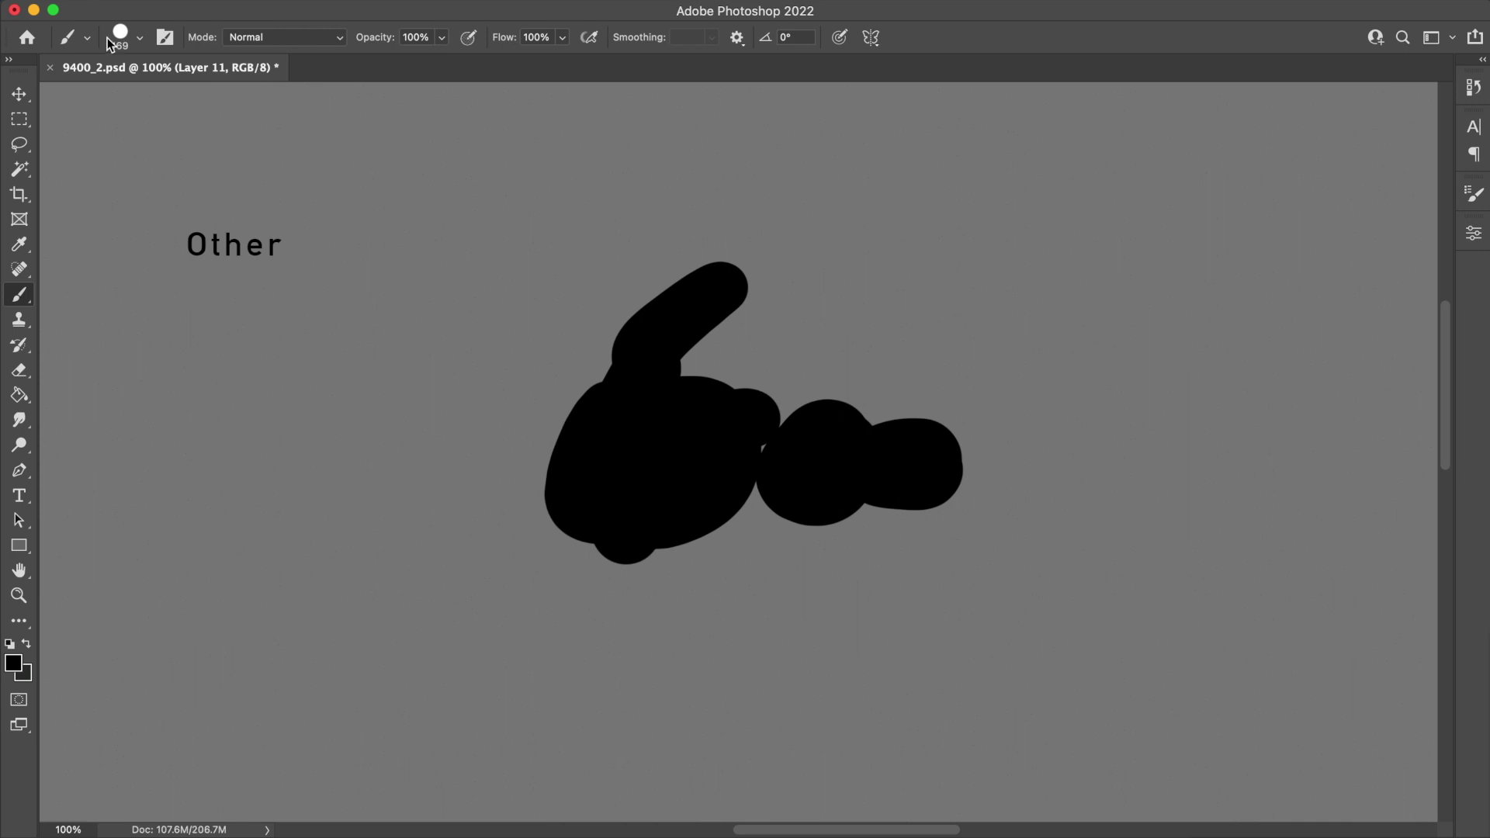
- Switch to the hard round brush at 46 px and add curved limbs and short stubs to the silhouette
left_click(116, 37)
left_click(113, 284)
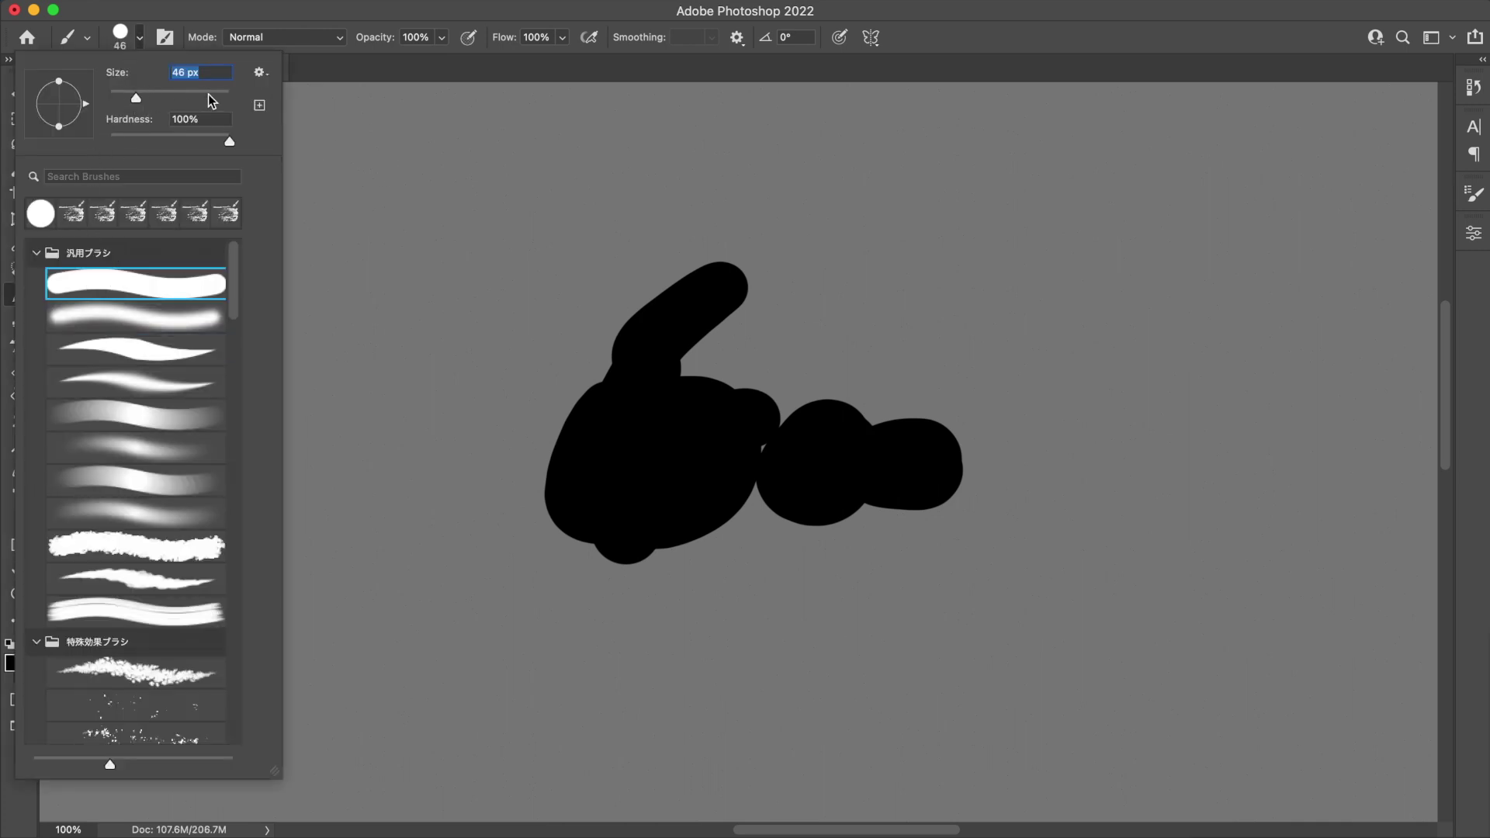
left_click_drag(863, 443, 1078, 398)
mouse_move(915, 450)
left_mouse_down()
mouse_move(1065, 442)
mouse_move(959, 496)
left_mouse_up()
left_click_drag(923, 483, 967, 516)
mouse_move(1101, 571)
left_mouse_down()
mouse_move(931, 518)
mouse_move(827, 517)
left_mouse_up()
left_click_drag(614, 466, 757, 519)
- Lasso a large rounded shape left of the silhouette and fill it with black
left_click(20, 144)
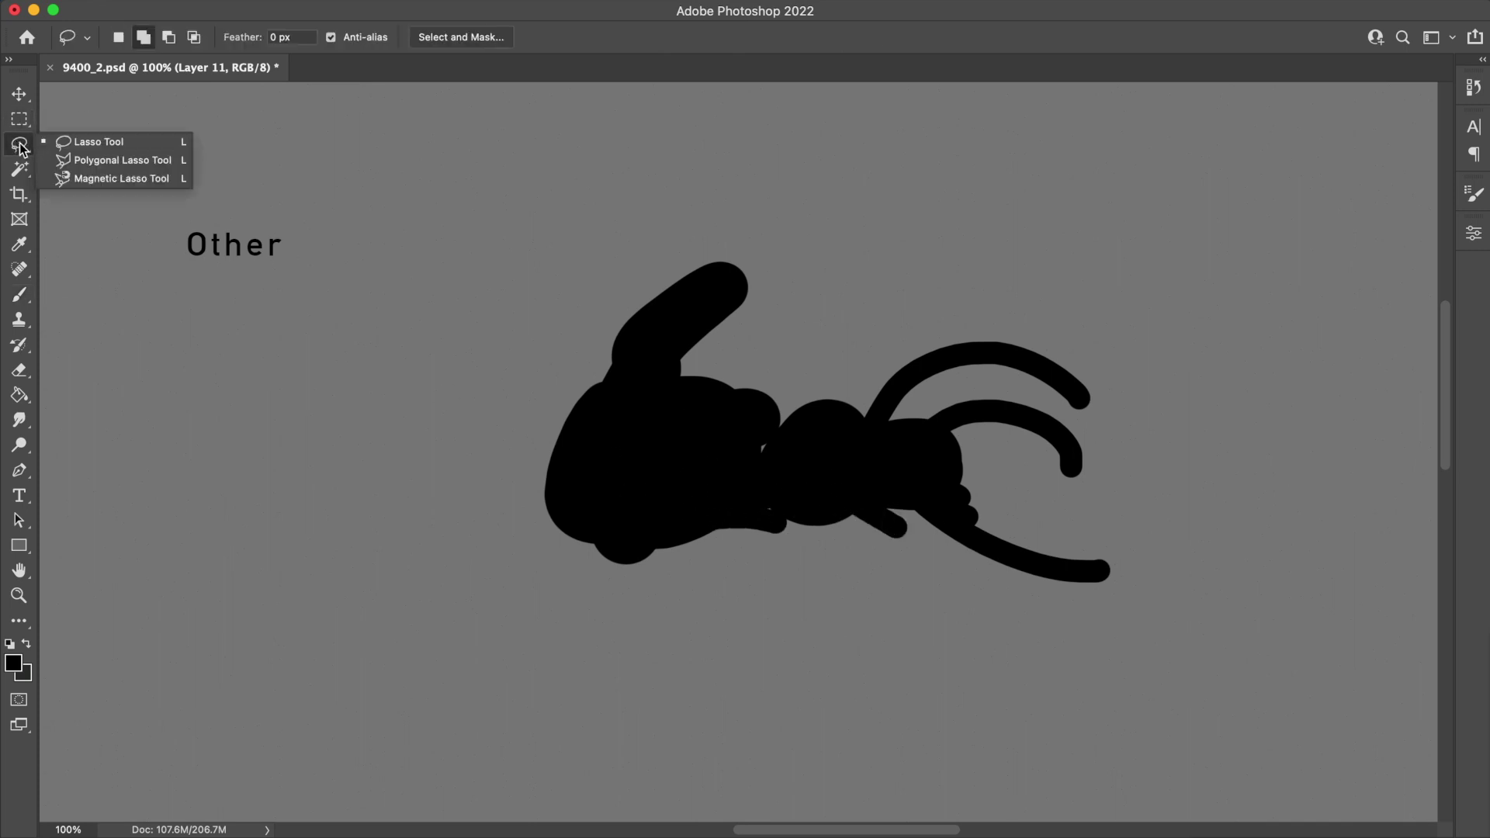
left_click(108, 142)
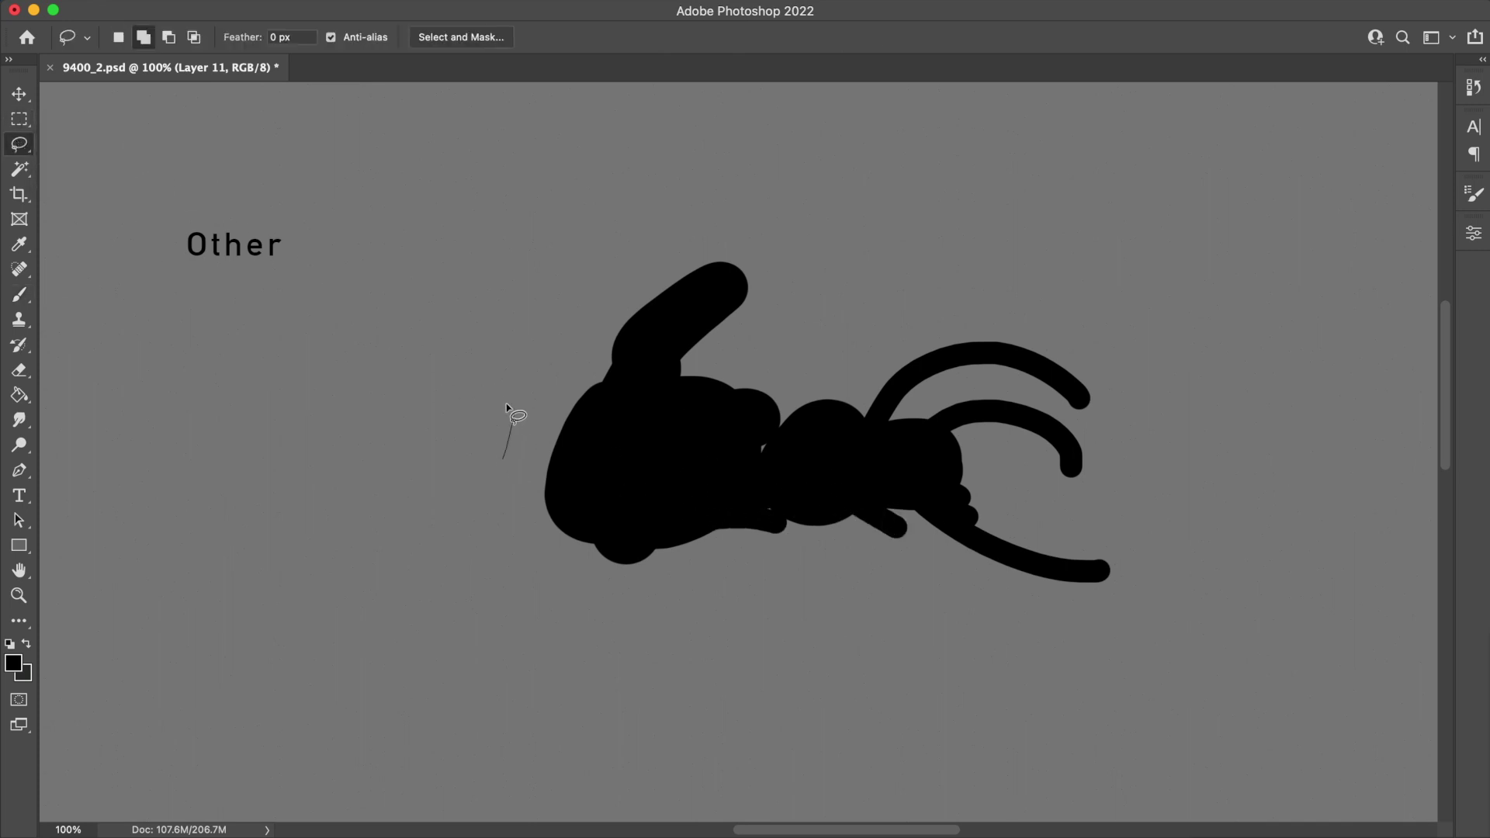
mouse_move(379, 637)
left_mouse_down()
mouse_move(524, 636)
mouse_move(542, 608)
left_mouse_up()
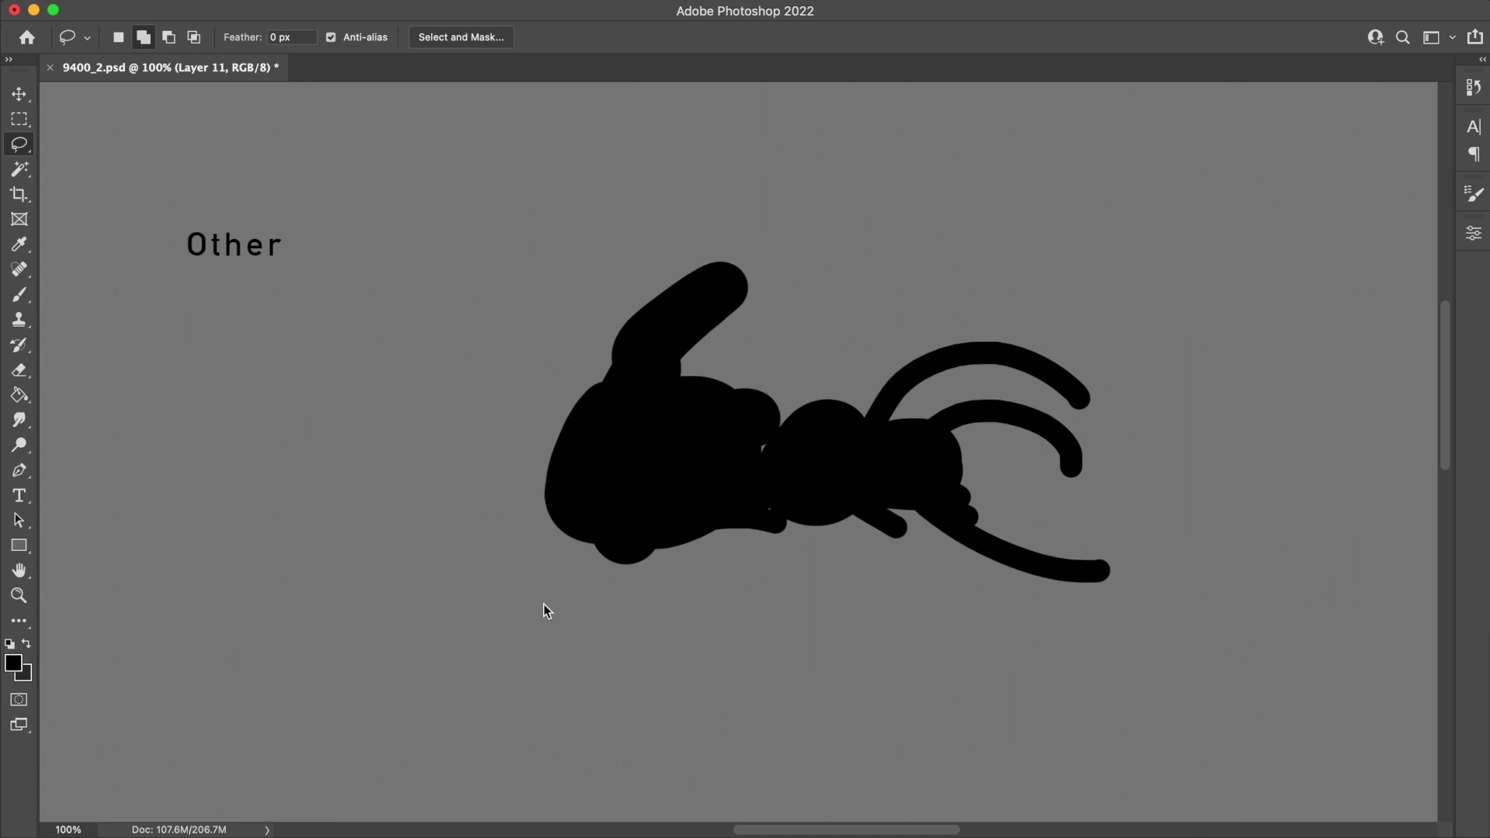
key("g")
left_click(460, 537)
- Select the tapered hard round brush at 46 px and paint thin connecting strands between the filled shape and the silhouette
key("b")
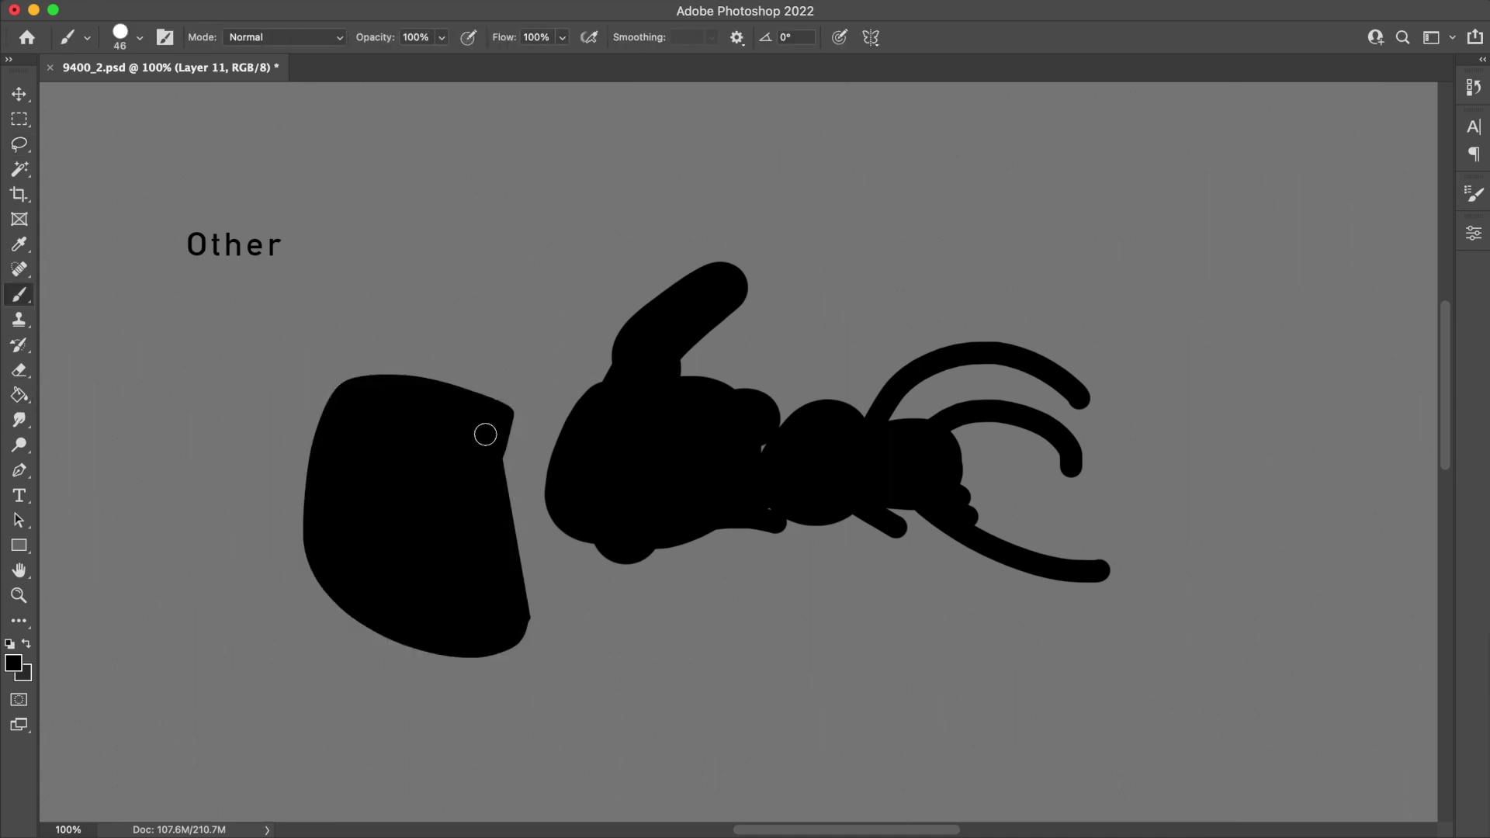
left_click(120, 38)
left_click(138, 352)
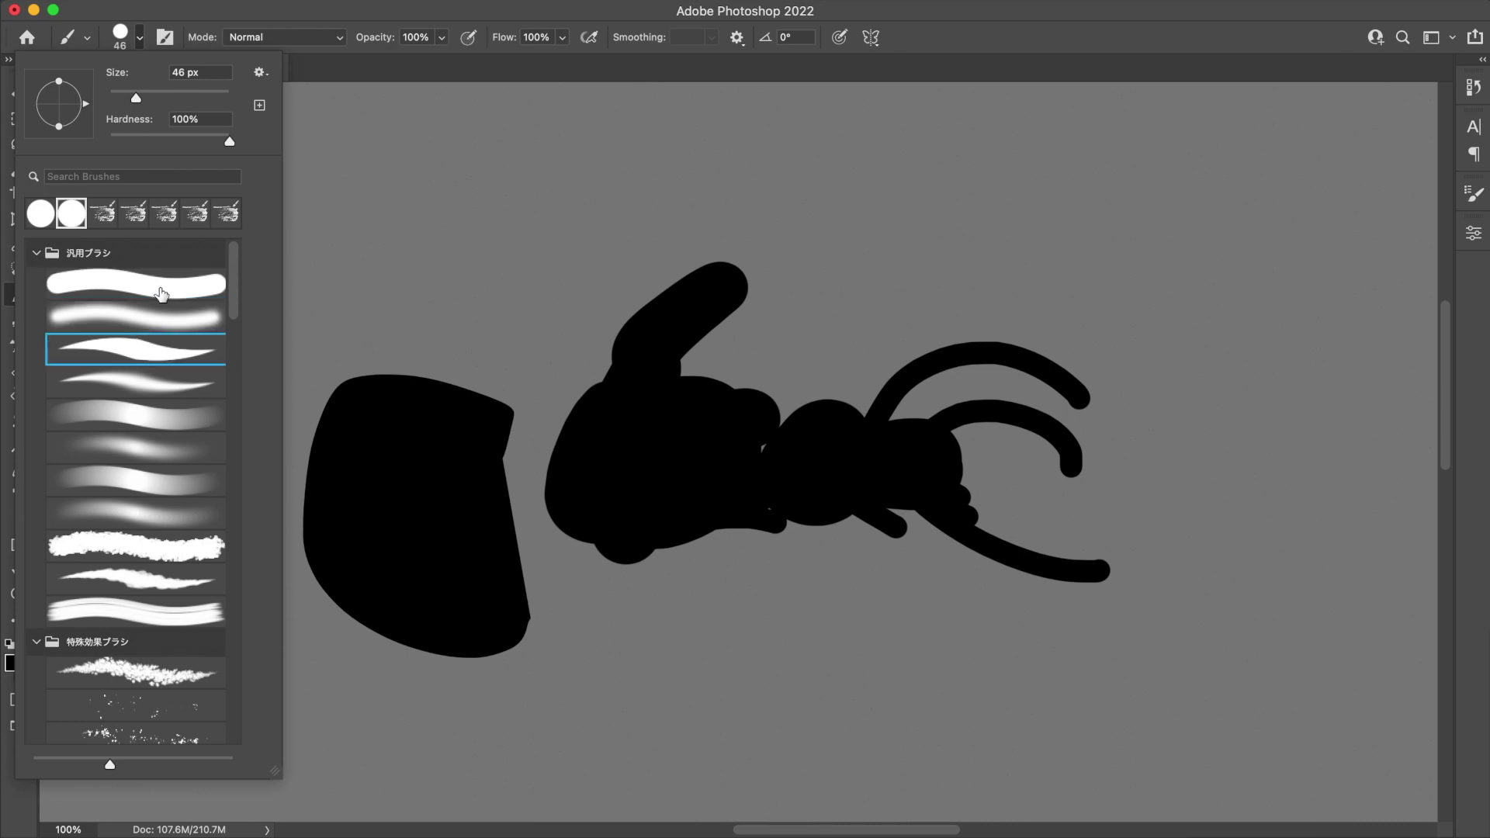
left_click_drag(504, 466, 594, 447)
left_click_drag(496, 557, 616, 519)
left_click_drag(616, 519, 482, 585)
- Select the hard round brush at 46 px and paint three long black tentacles trailing from the large filled shape's lower corner
left_click(128, 46)
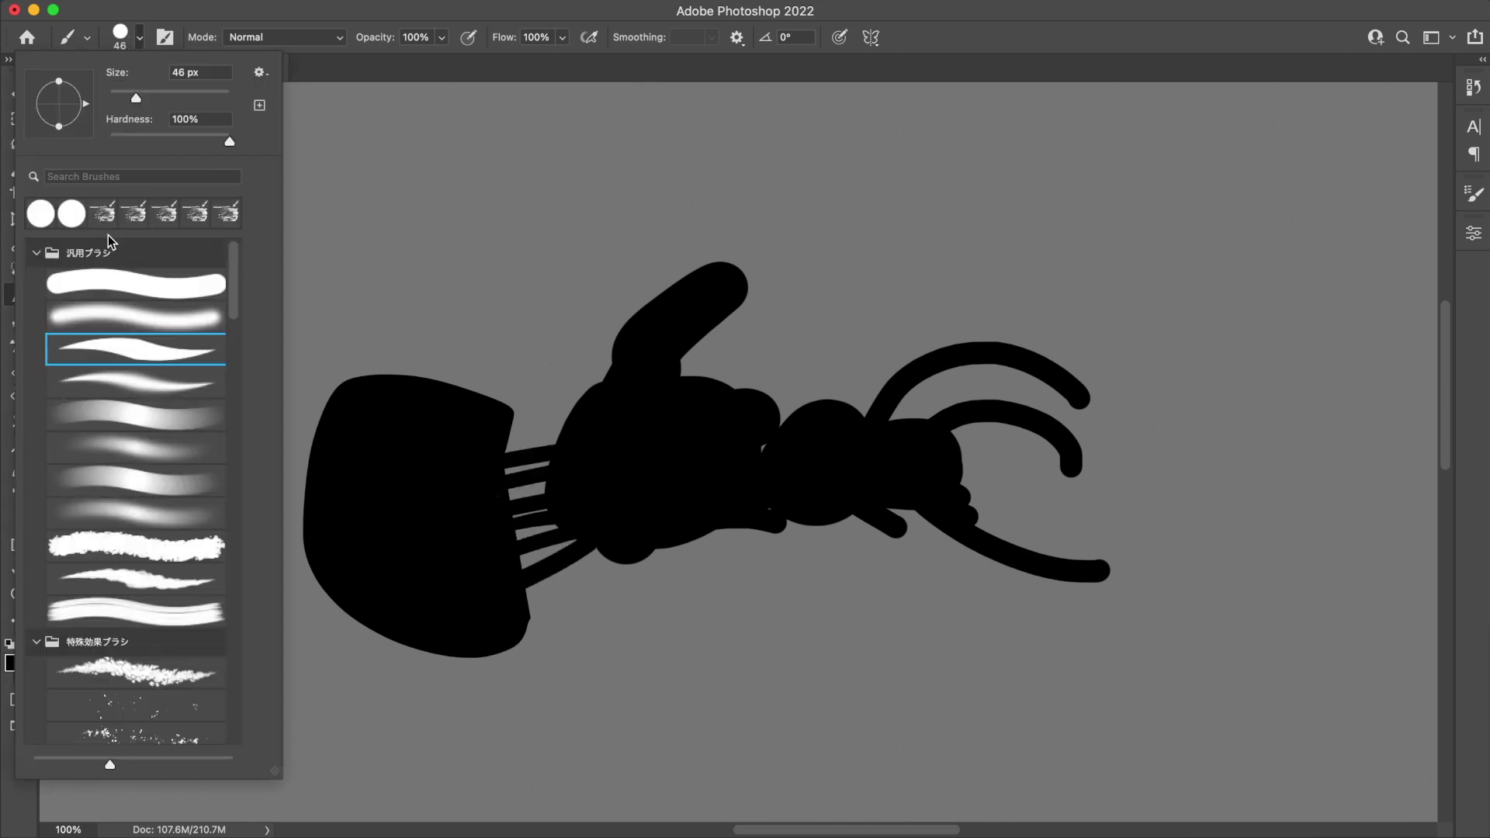
left_click(128, 284)
mouse_move(466, 568)
left_mouse_down()
mouse_move(522, 618)
mouse_move(727, 605)
left_mouse_up()
left_click_drag(485, 609, 909, 628)
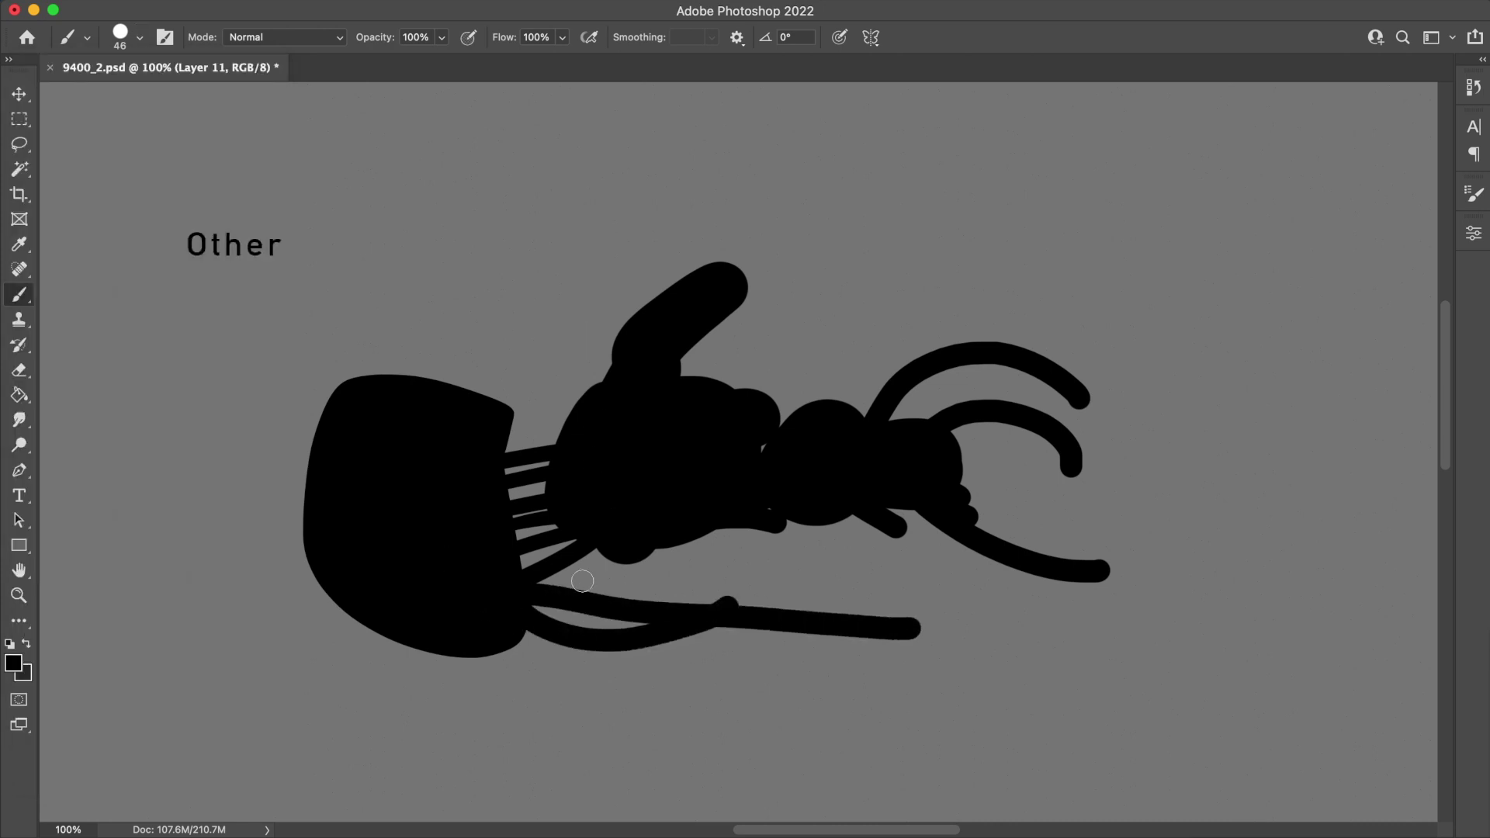
left_click_drag(558, 653, 896, 682)
- Paint a wavy limb and several long tentacles fanning out from the black silhouette's far end
left_click_drag(887, 494, 954, 625)
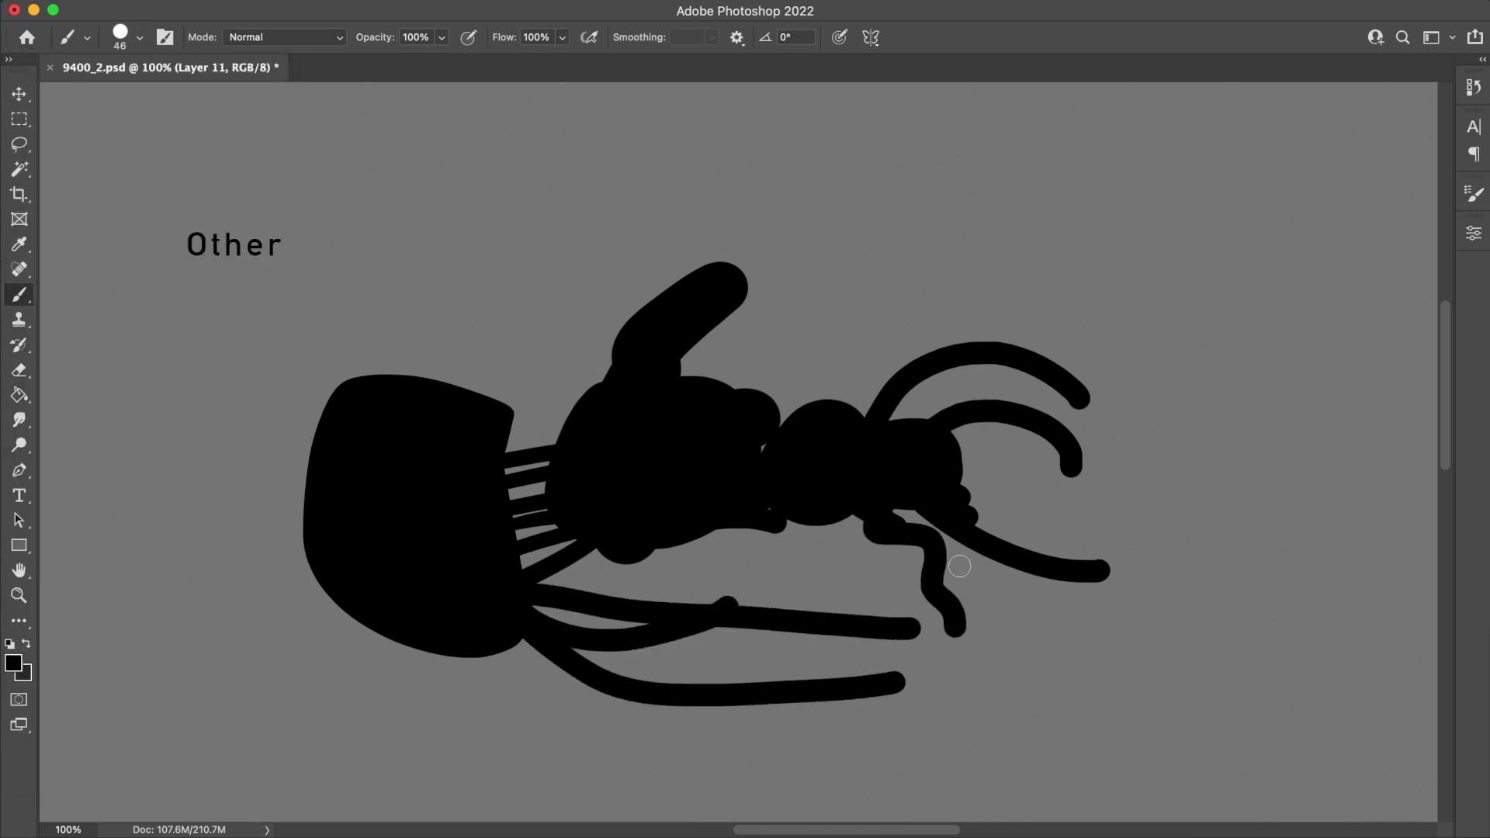
left_click_drag(895, 475, 1114, 700)
mouse_move(893, 472)
left_mouse_down()
mouse_move(1269, 639)
mouse_move(1246, 532)
mouse_move(1261, 534)
left_mouse_up()
left_click_drag(822, 450, 1136, 339)
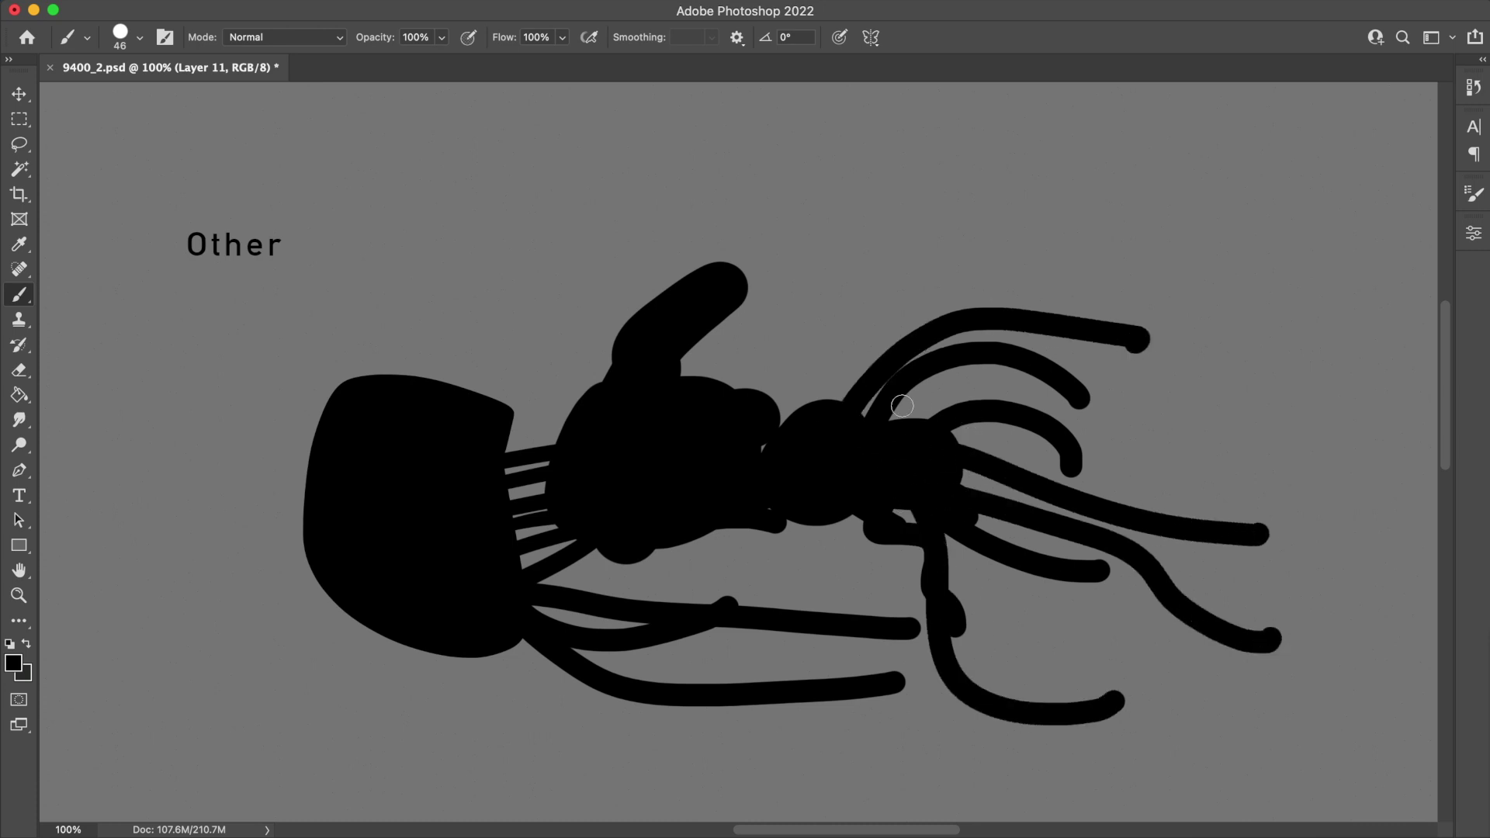
left_click_drag(860, 431, 916, 266)
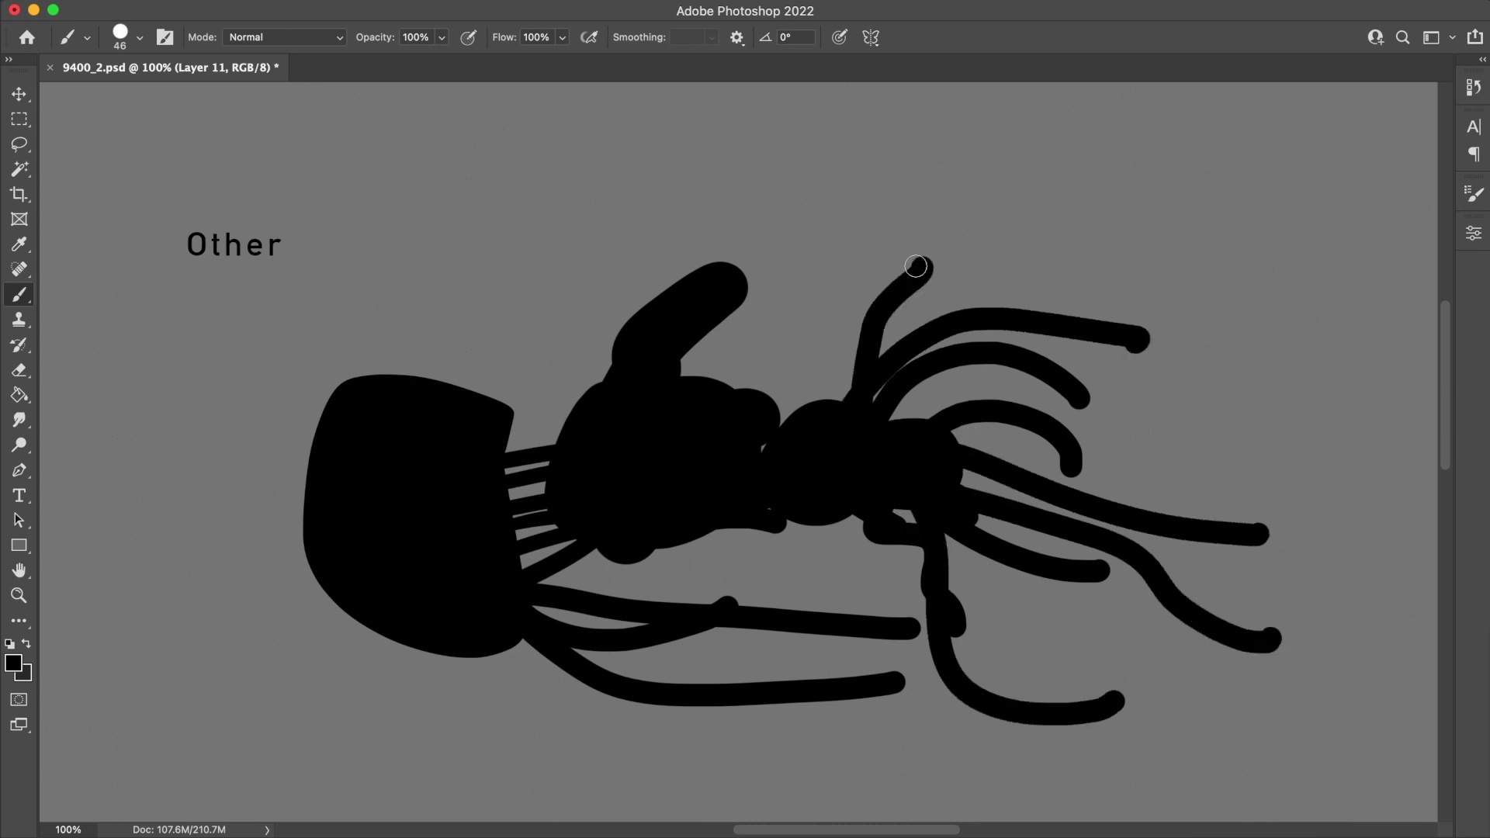
- With the tapered hard round brush, extend the large shape's upper edge to a point and paint a separate black oval above it
left_click(140, 37)
left_click(121, 355)
mouse_move(367, 377)
left_mouse_down()
mouse_move(482, 353)
mouse_move(531, 402)
mouse_move(512, 402)
mouse_move(544, 345)
left_mouse_up()
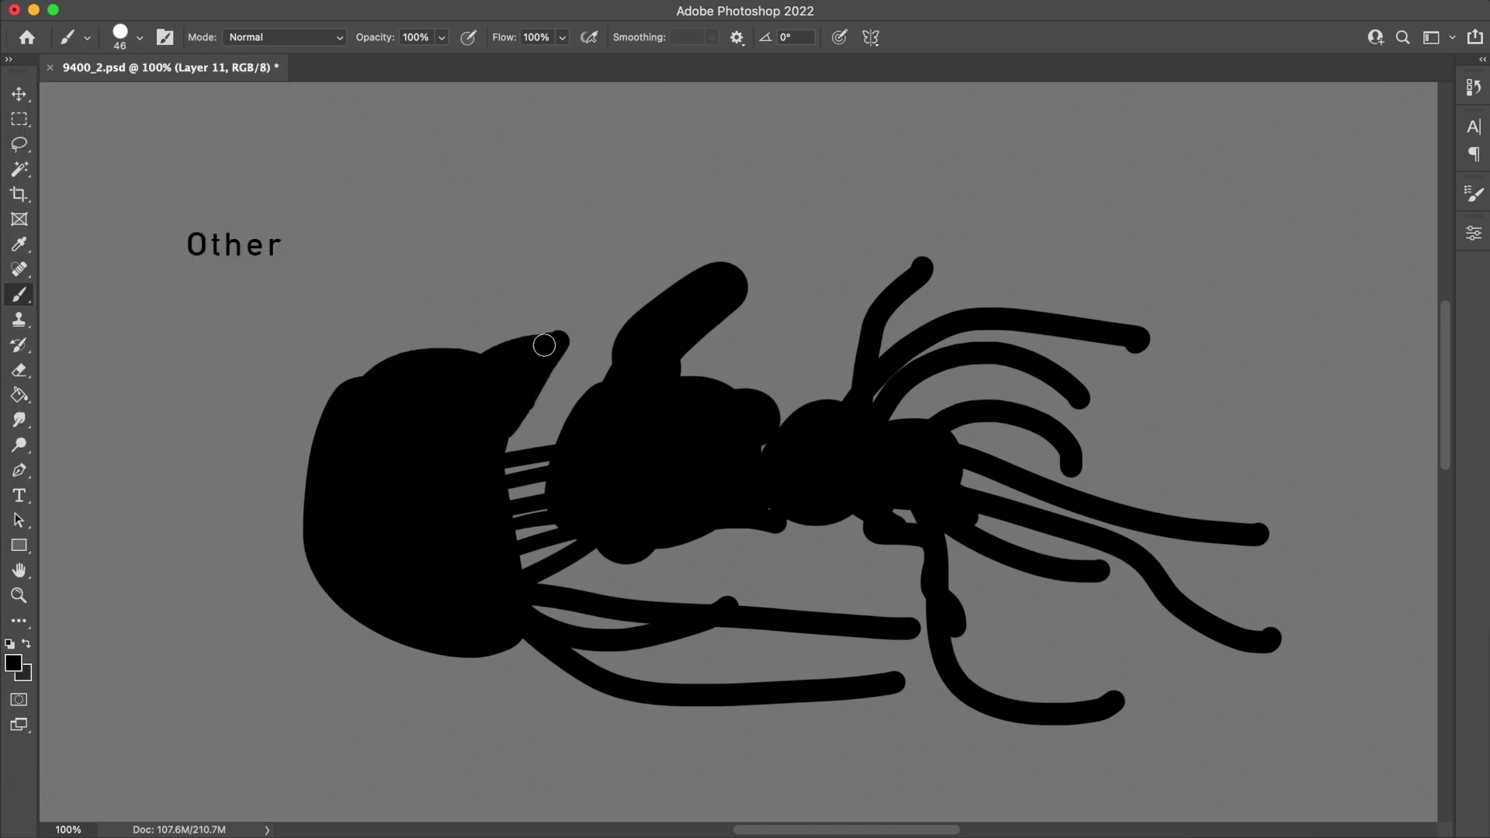
mouse_move(590, 287)
left_mouse_down()
mouse_move(572, 249)
mouse_move(537, 253)
mouse_move(584, 225)
left_mouse_up()
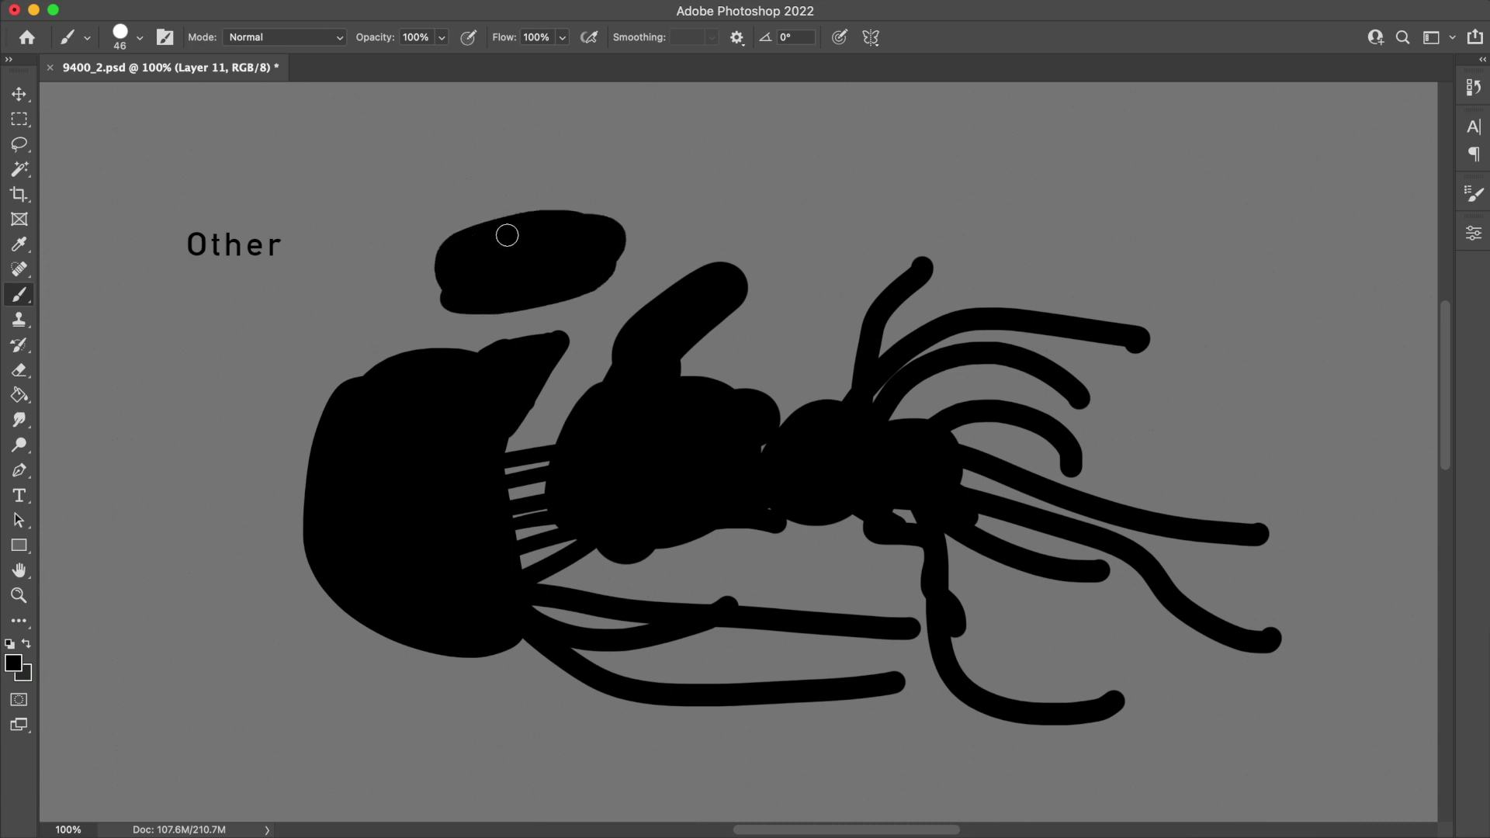
left_click_drag(587, 234, 597, 254)
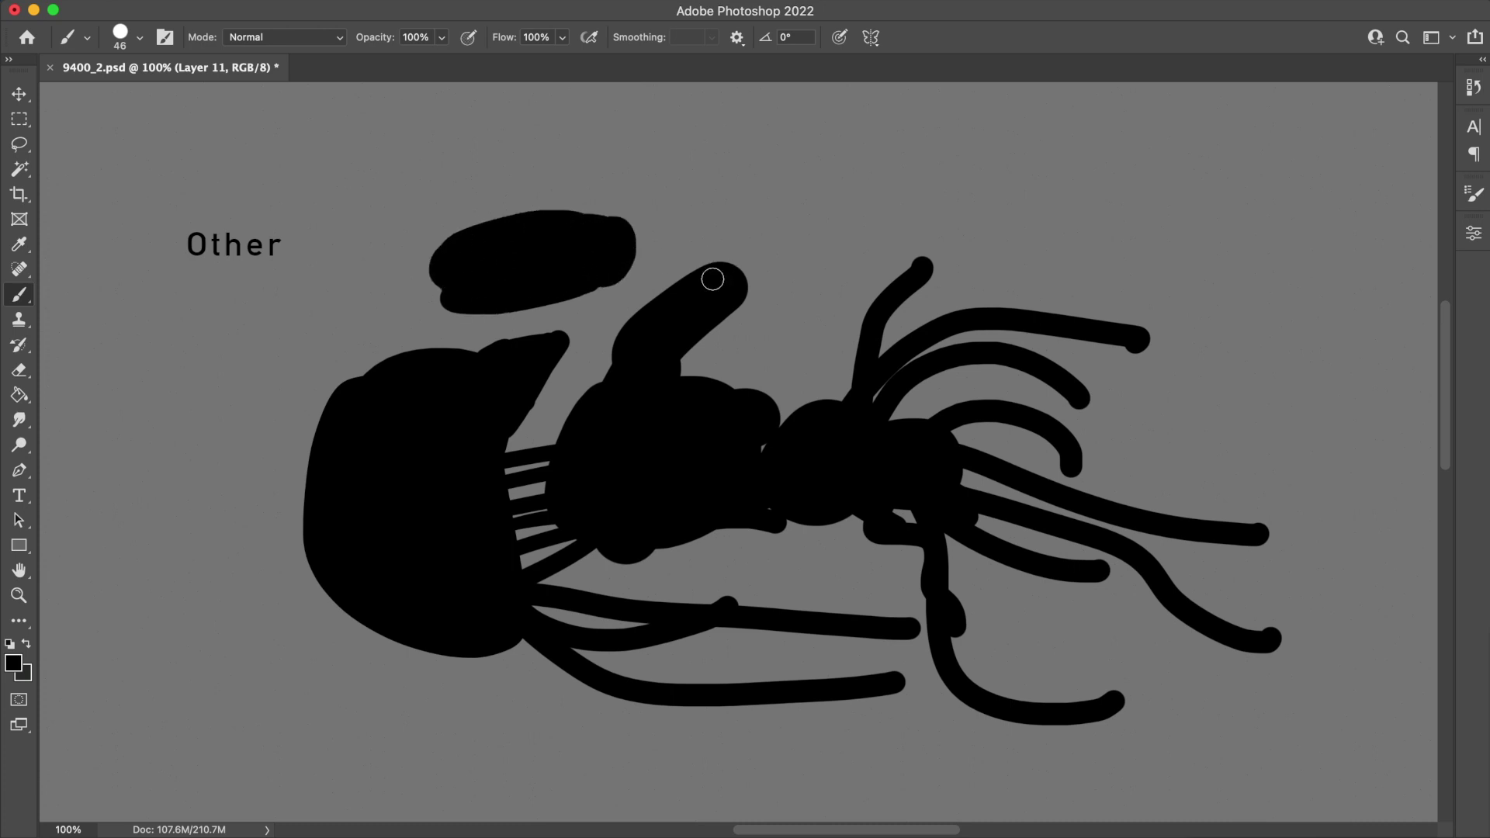
- Reshape the upright limb, add three more long tentacles at the far end, and link the large shape to the body
left_click_drag(721, 274, 703, 273)
left_click_drag(742, 326, 712, 381)
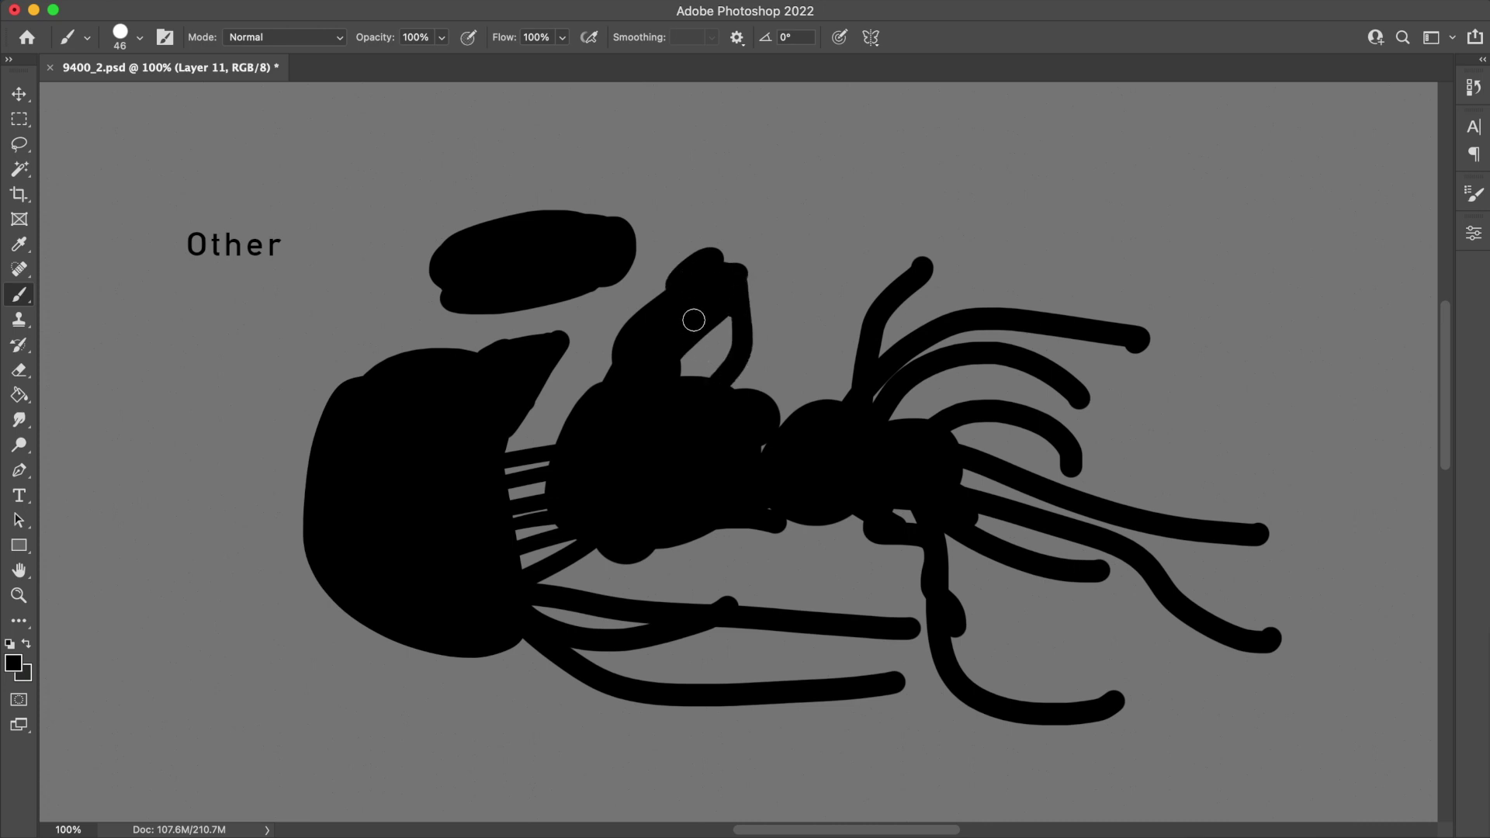
left_click_drag(791, 484, 1311, 464)
left_click_drag(959, 444, 1311, 446)
left_click_drag(927, 506, 1312, 601)
mouse_move(580, 409)
left_mouse_down()
mouse_move(546, 368)
mouse_move(652, 304)
left_mouse_up()
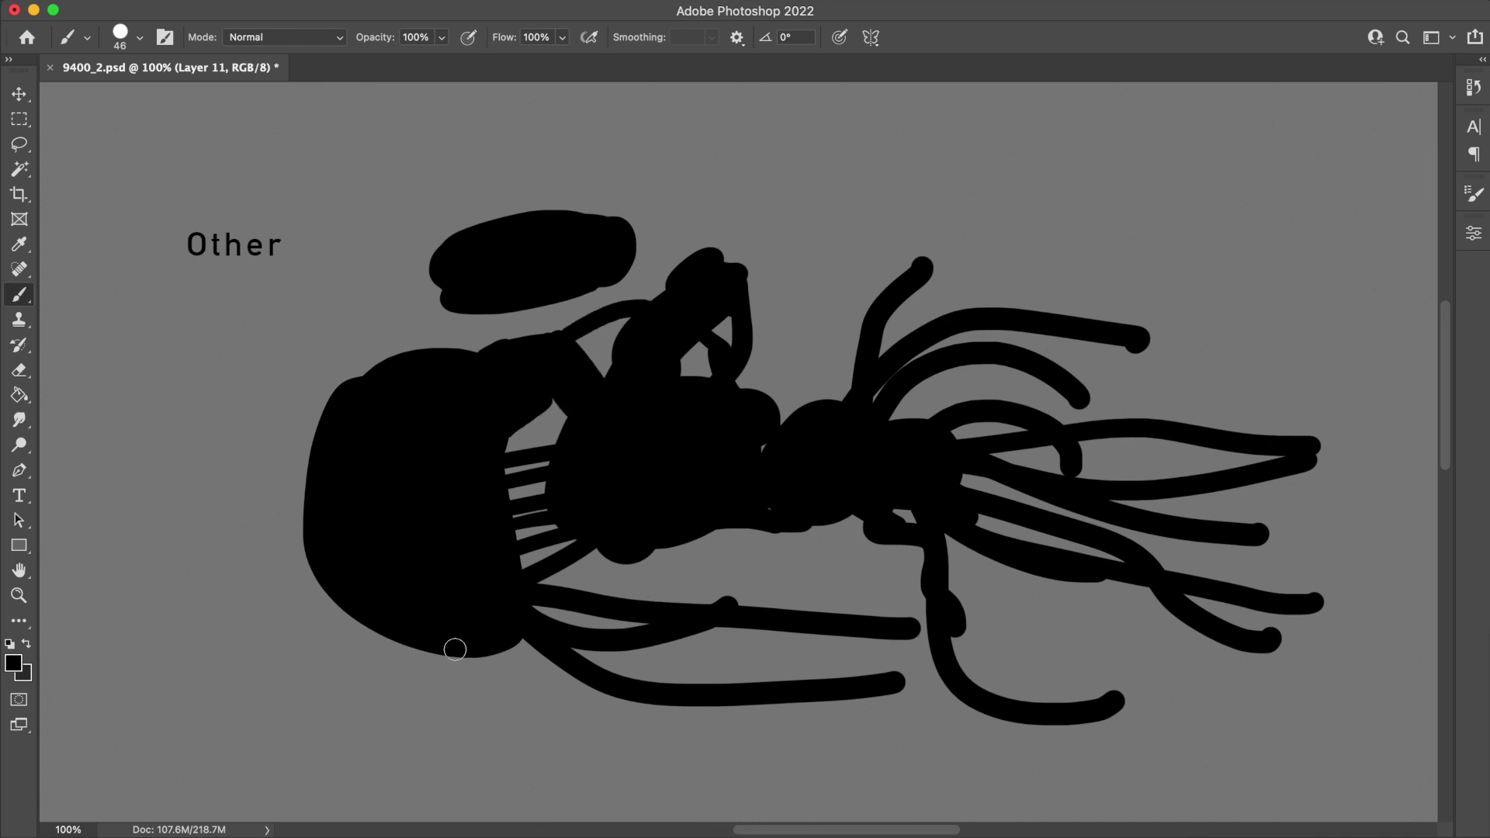
- Paint three detached black blobs around the outer side of the large shape, below, beside and above it
mouse_move(369, 600)
left_mouse_down()
mouse_move(334, 661)
mouse_move(290, 595)
mouse_move(313, 674)
mouse_move(278, 570)
mouse_move(294, 598)
left_mouse_up()
mouse_move(294, 404)
left_mouse_down()
mouse_move(268, 465)
mouse_move(277, 435)
left_mouse_up()
mouse_move(337, 348)
left_mouse_down()
mouse_move(365, 332)
mouse_move(334, 352)
left_mouse_up()
- Set the brush opacity to 82%, swap to the dark gray color, and paint upright gray strokes on the large shape's inner edge
left_click(140, 37)
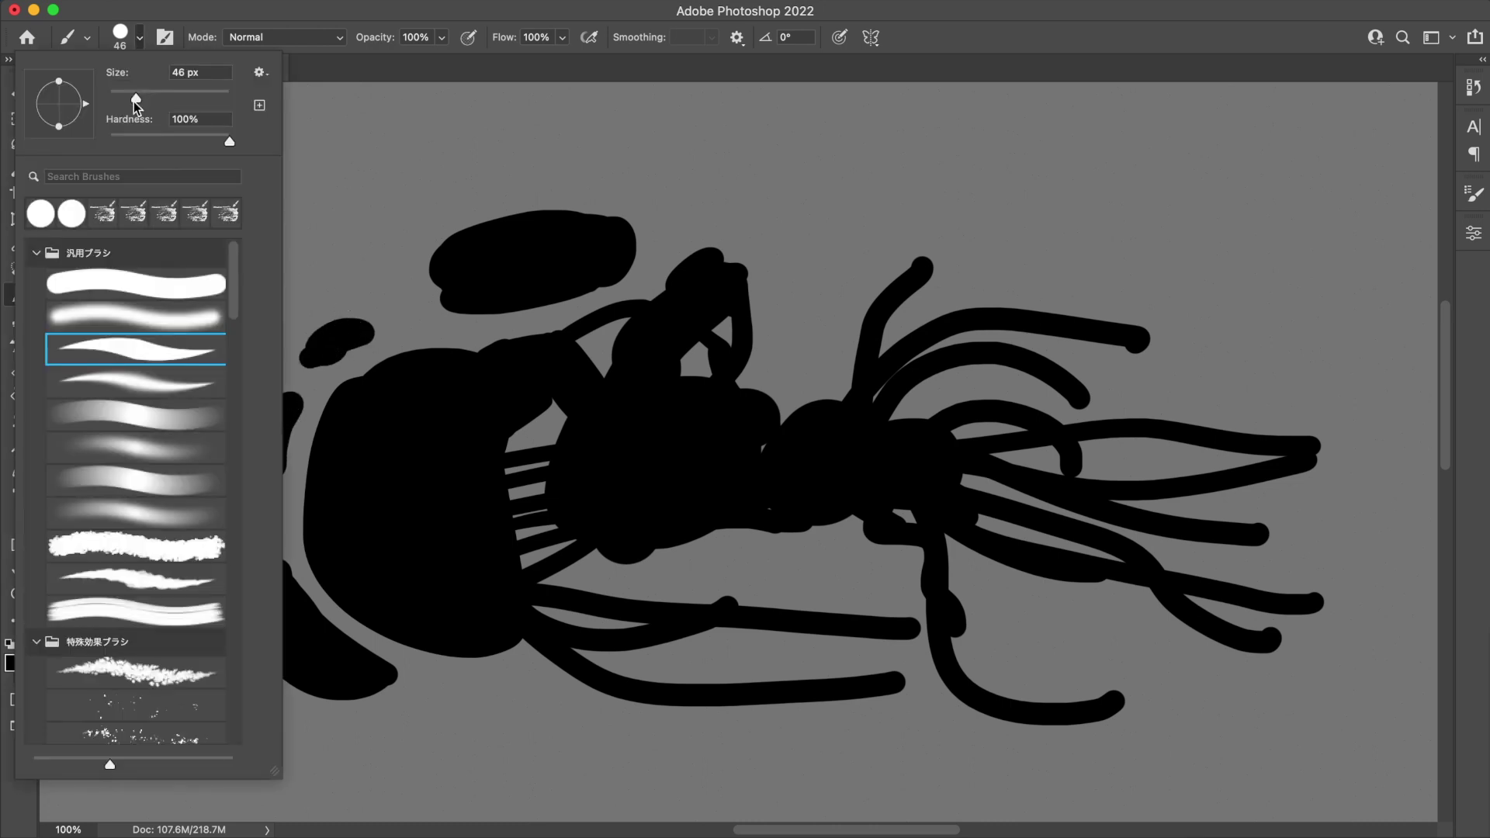
left_click_drag(447, 37, 436, 60)
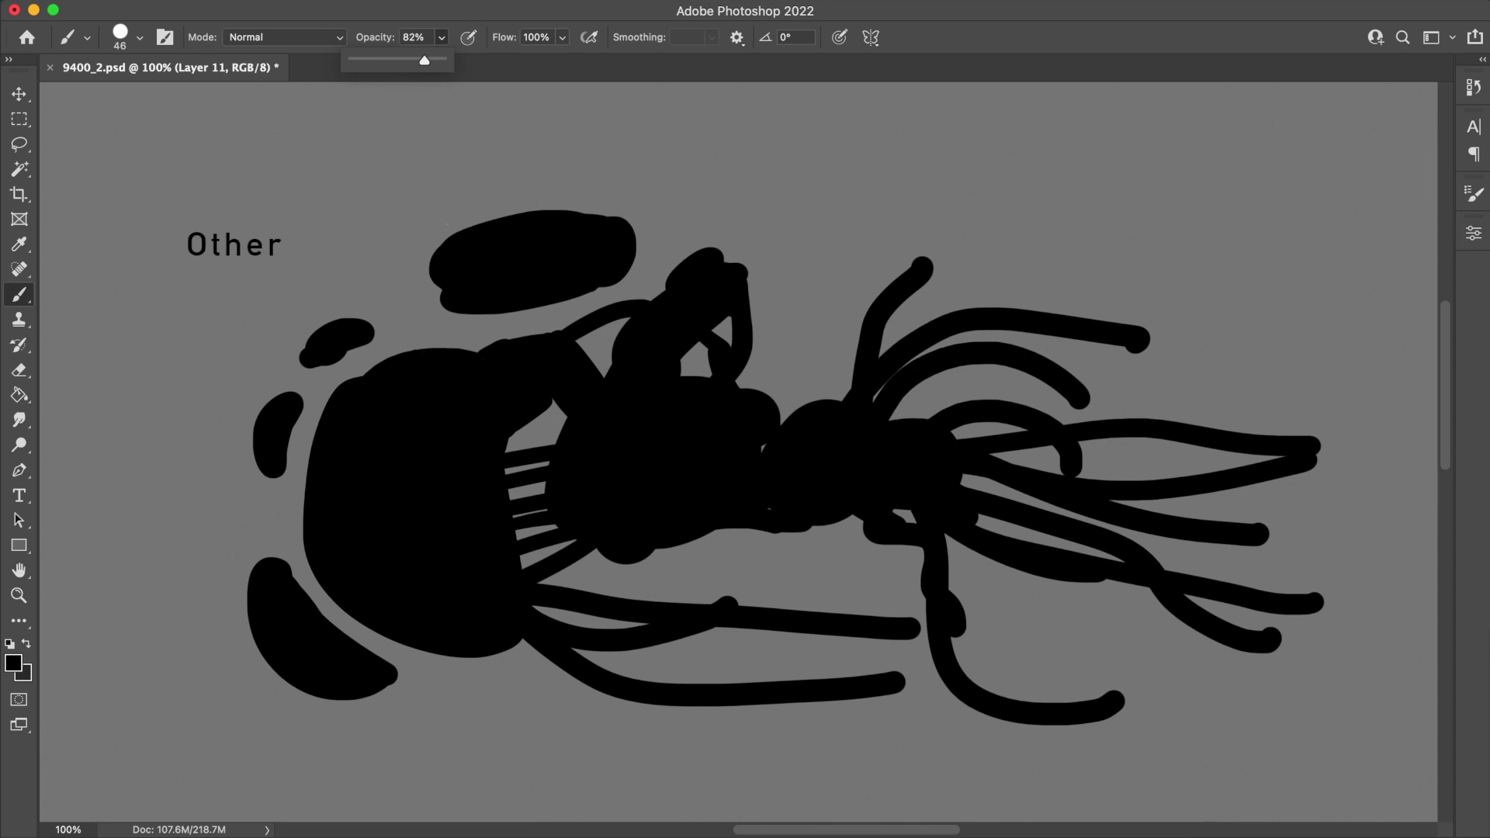
key("x")
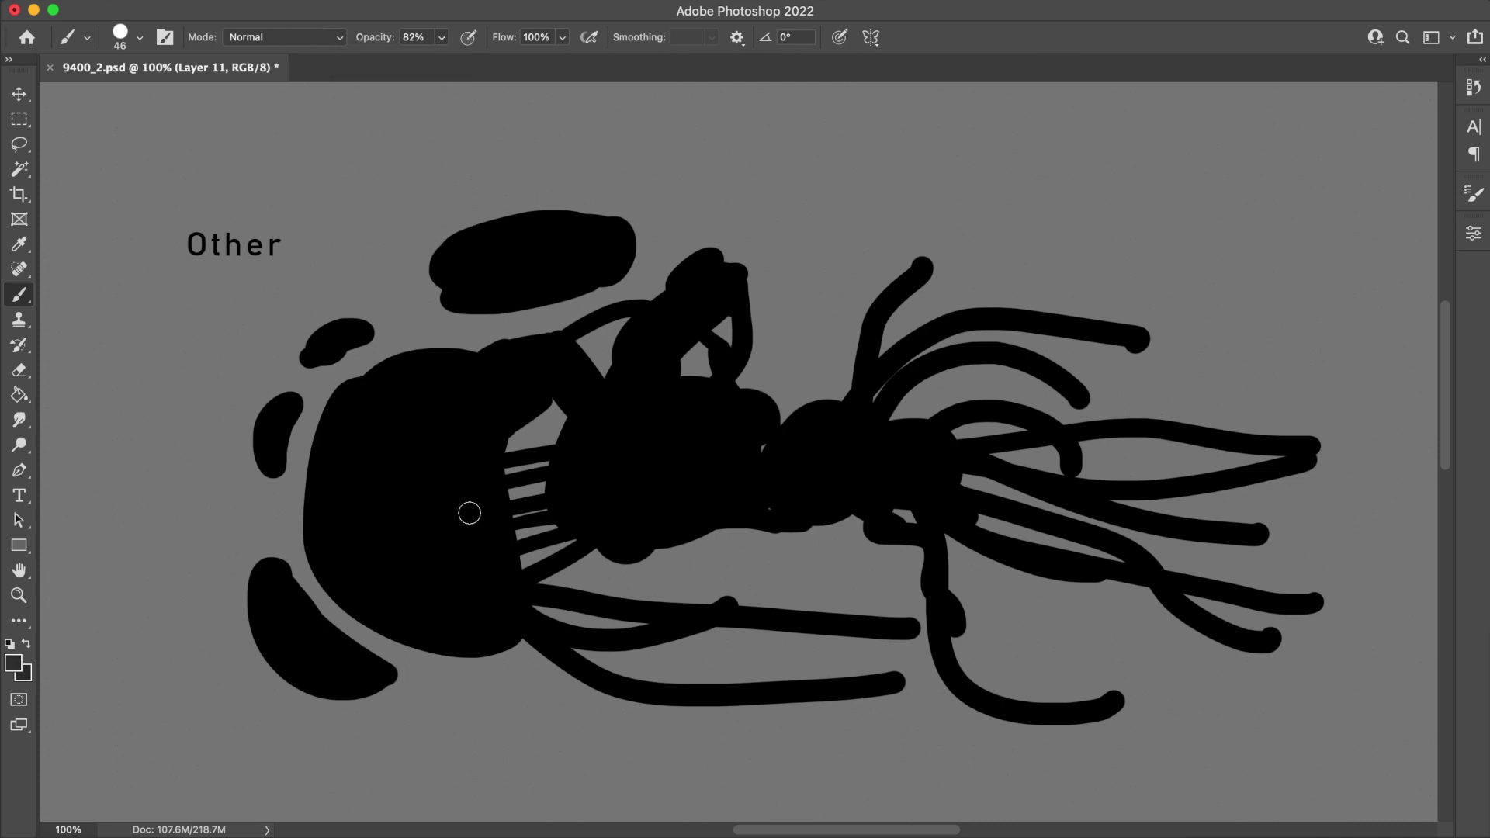
mouse_move(482, 465)
left_mouse_down()
mouse_move(495, 557)
mouse_move(455, 522)
mouse_move(454, 550)
left_mouse_up()
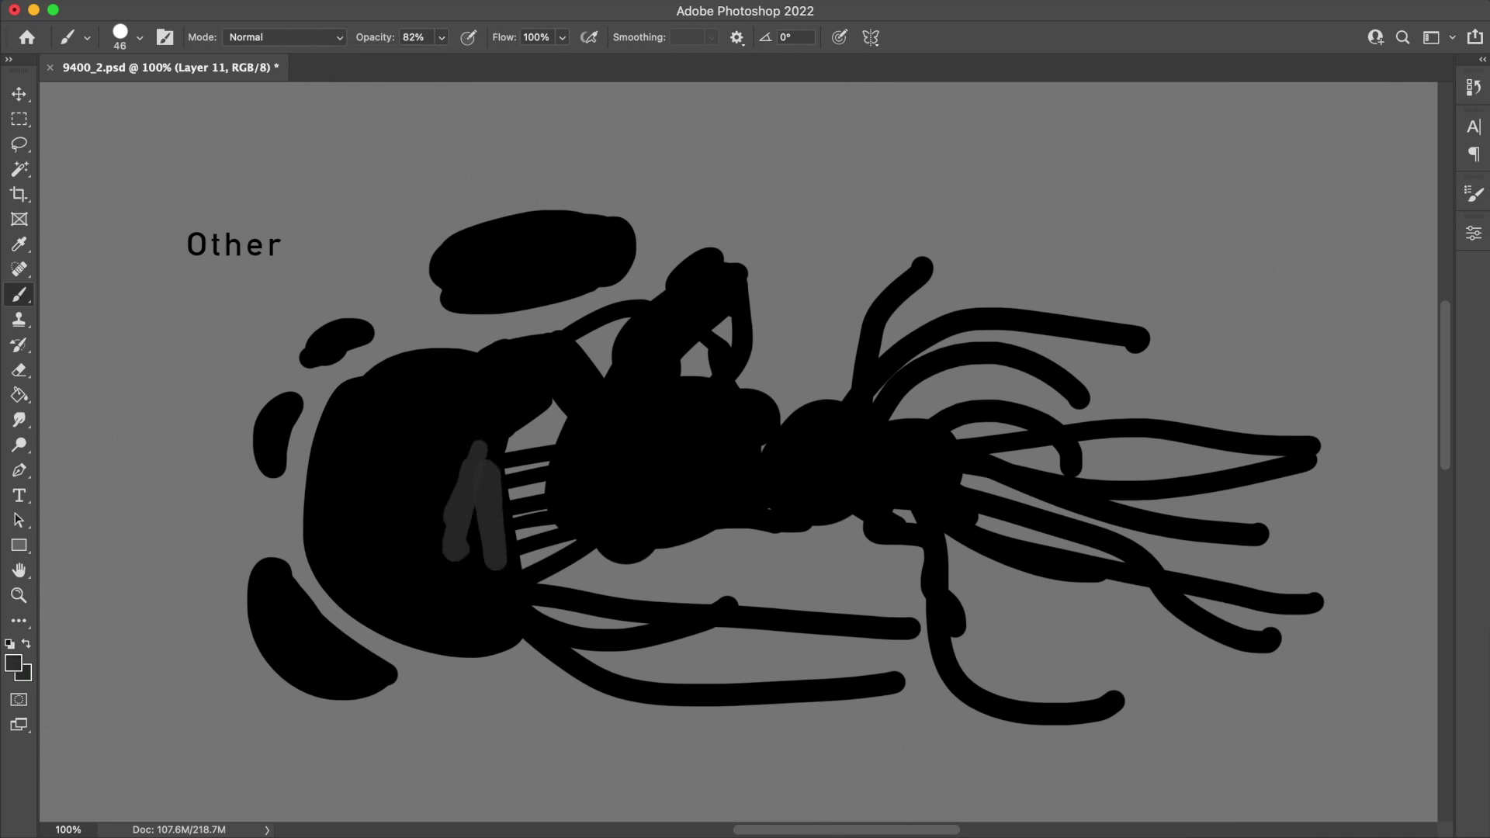
left_click_drag(475, 444, 482, 546)
left_click(479, 420, "alt")
mouse_move(479, 421)
left_mouse_down()
mouse_move(446, 497)
mouse_move(473, 415)
left_mouse_up()
- Sample gray tones from the shading and paint broad overlapping strokes across the middle and lower part of the large shape
left_click(478, 442, "alt")
left_click(475, 419, "alt")
left_click(445, 398, "alt")
left_click_drag(474, 417, 410, 585)
left_click(479, 524, "alt")
mouse_move(463, 557)
left_mouse_down()
mouse_move(439, 595)
mouse_move(406, 553)
mouse_move(416, 560)
left_mouse_up()
left_click(444, 513, "alt")
left_click(466, 532, "alt")
left_click_drag(448, 520, 397, 584)
mouse_move(438, 492)
left_mouse_down()
mouse_move(399, 584)
mouse_move(441, 593)
left_mouse_up()
left_click(385, 532, "alt")
mouse_move(397, 535)
left_mouse_down()
mouse_move(469, 585)
mouse_move(385, 571)
left_mouse_up()
left_click(439, 554, "alt")
left_click_drag(385, 512, 353, 554)
mouse_move(364, 526)
left_mouse_down()
mouse_move(407, 514)
mouse_move(393, 485)
mouse_move(341, 529)
mouse_move(369, 547)
left_mouse_up()
- Set the brush size to 8 px and hatch thin strokes in sampled grays over the large shape's upper outer area
left_click(121, 39)
left_click_drag(127, 99, 118, 99)
type("8")
key("Return")
left_click(467, 485, "alt")
left_click(398, 495, "alt")
left_click_drag(407, 465, 460, 399)
mouse_move(408, 463)
left_mouse_down()
mouse_move(440, 397)
mouse_move(418, 402)
left_mouse_up()
left_click_drag(391, 454, 401, 430)
left_click_drag(385, 450, 394, 455)
left_click(391, 412, "alt")
mouse_move(351, 465)
left_mouse_down()
mouse_move(405, 481)
mouse_move(401, 500)
left_mouse_up()
left_click(383, 501, "alt")
mouse_move(349, 495)
left_mouse_down()
mouse_move(380, 519)
mouse_move(378, 431)
left_mouse_up()
mouse_move(359, 497)
left_mouse_down()
mouse_move(392, 414)
mouse_move(360, 473)
left_mouse_up()
left_click(390, 414, "alt")
mouse_move(365, 457)
left_mouse_down()
mouse_move(367, 424)
mouse_move(355, 484)
left_mouse_up()
- Add thin hatching in sampled grays down the large shape's outer side and along its bottom edge
mouse_move(364, 439)
left_mouse_down()
mouse_move(341, 547)
mouse_move(364, 537)
mouse_move(362, 582)
left_mouse_up()
left_click(361, 540, "alt")
mouse_move(365, 566)
left_mouse_down()
mouse_move(365, 592)
mouse_move(404, 628)
mouse_move(440, 612)
mouse_move(440, 589)
mouse_move(448, 638)
left_mouse_up()
left_click(365, 563, "alt")
left_click(437, 612, "alt")
mouse_move(451, 594)
left_mouse_down()
mouse_move(466, 616)
mouse_move(458, 631)
mouse_move(438, 590)
mouse_move(489, 630)
mouse_move(472, 612)
mouse_move(465, 631)
mouse_move(453, 621)
mouse_move(470, 601)
mouse_move(456, 606)
mouse_move(497, 613)
mouse_move(468, 626)
left_mouse_up()
left_click(460, 625, "alt")
left_click(451, 591, "alt")
left_click(493, 598, "alt")
left_click_drag(486, 610, 470, 628)
left_click(464, 611, "alt")
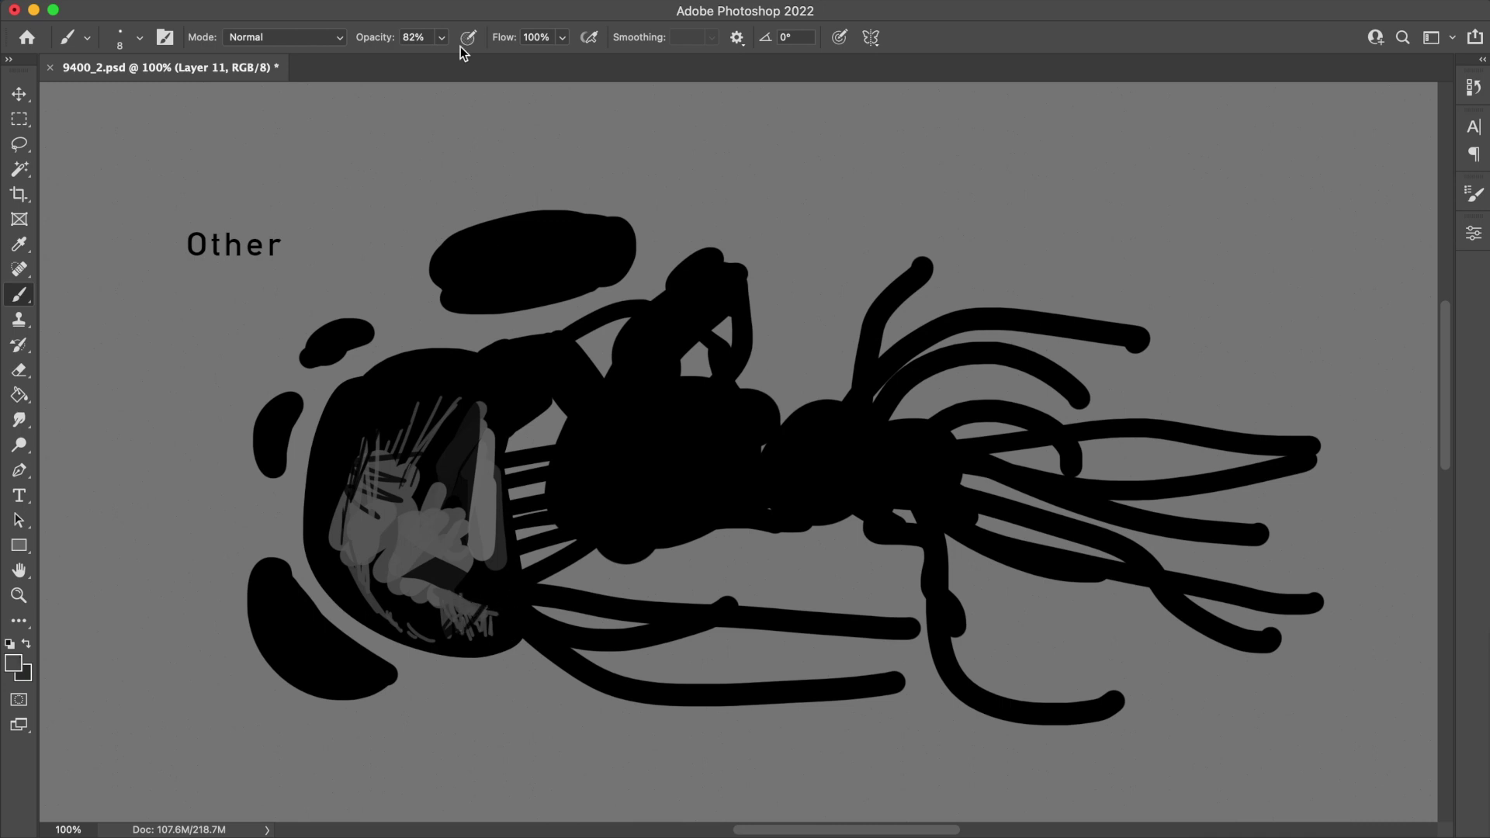
- Set the brush opacity to 100%, sample black, and paint thin drips and a hanging loop under the large shape
left_click(441, 38)
left_click(510, 624, "alt")
left_click_drag(508, 650, 510, 735)
left_click_drag(503, 652, 503, 727)
mouse_move(470, 660)
left_mouse_down()
mouse_move(401, 635)
mouse_move(416, 660)
mouse_move(465, 651)
left_mouse_up()
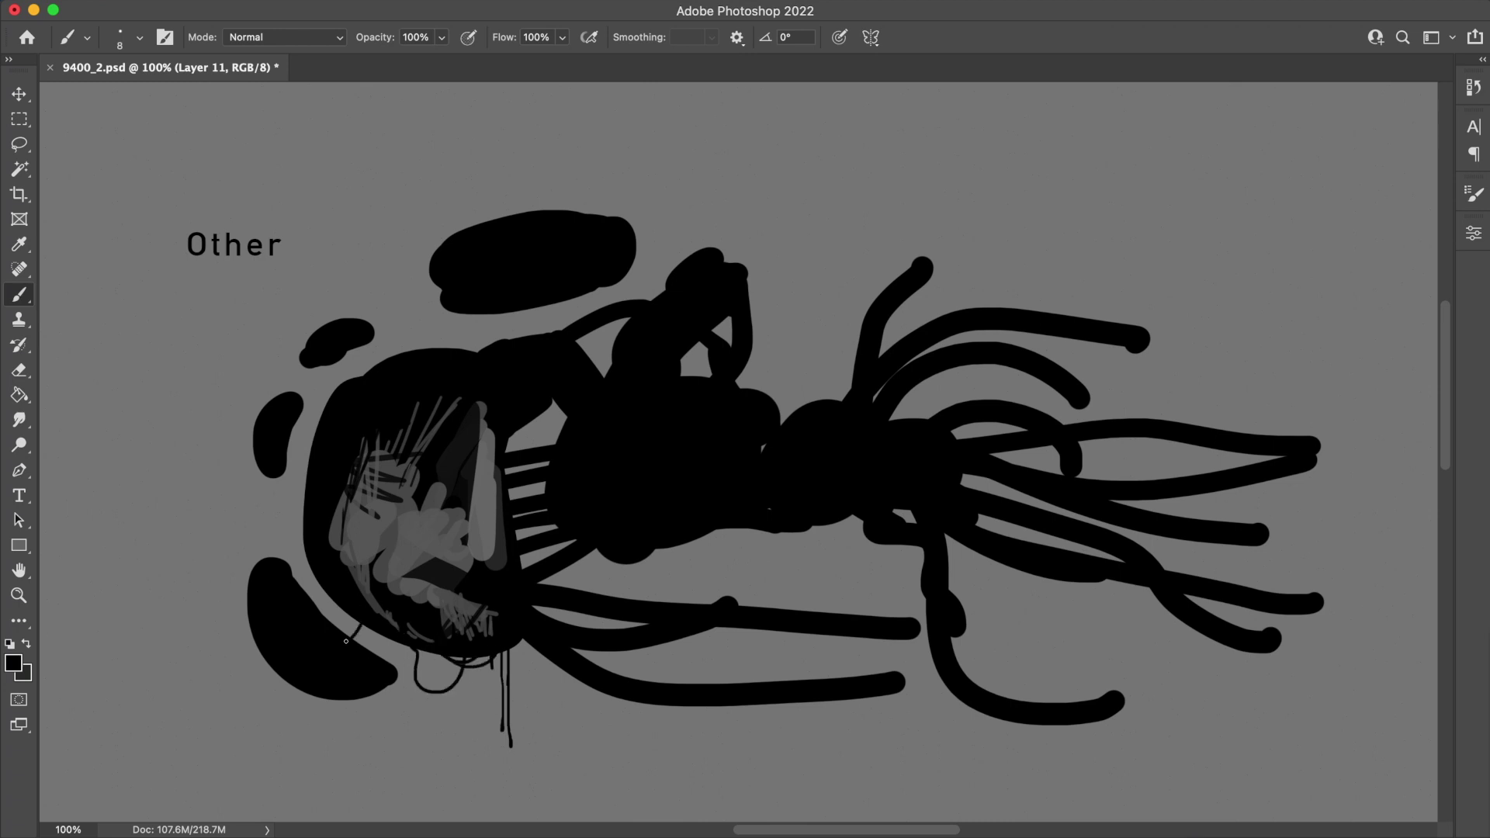
- Paint thin black strands connecting the detached blobs and the oval to the large shape
mouse_move(365, 642)
left_mouse_down()
mouse_move(318, 602)
mouse_move(423, 630)
mouse_move(428, 651)
left_mouse_up()
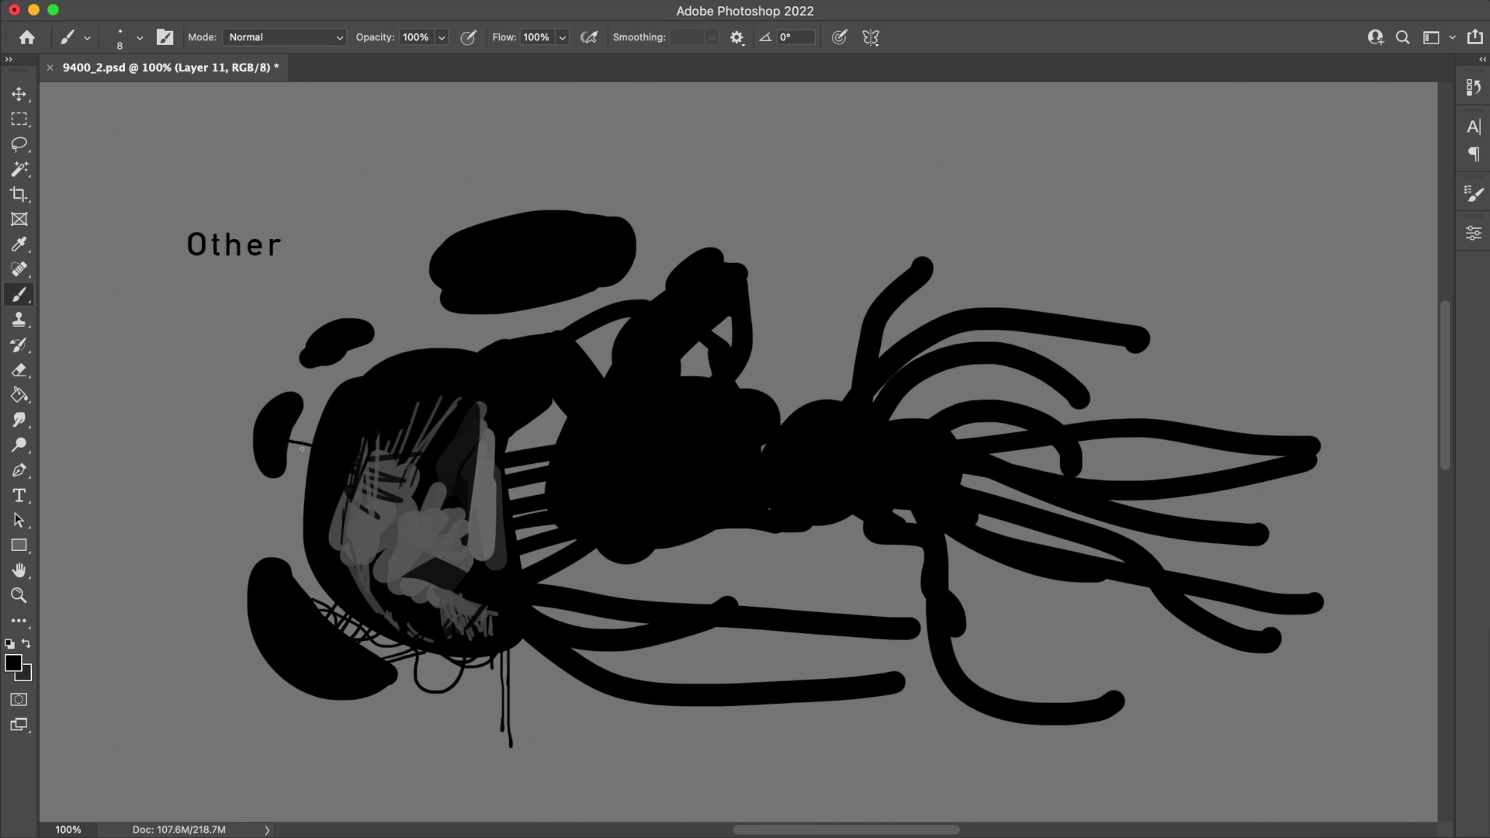
left_click_drag(288, 426, 288, 458)
mouse_move(367, 332)
left_mouse_down()
mouse_move(467, 295)
mouse_move(348, 328)
left_mouse_up()
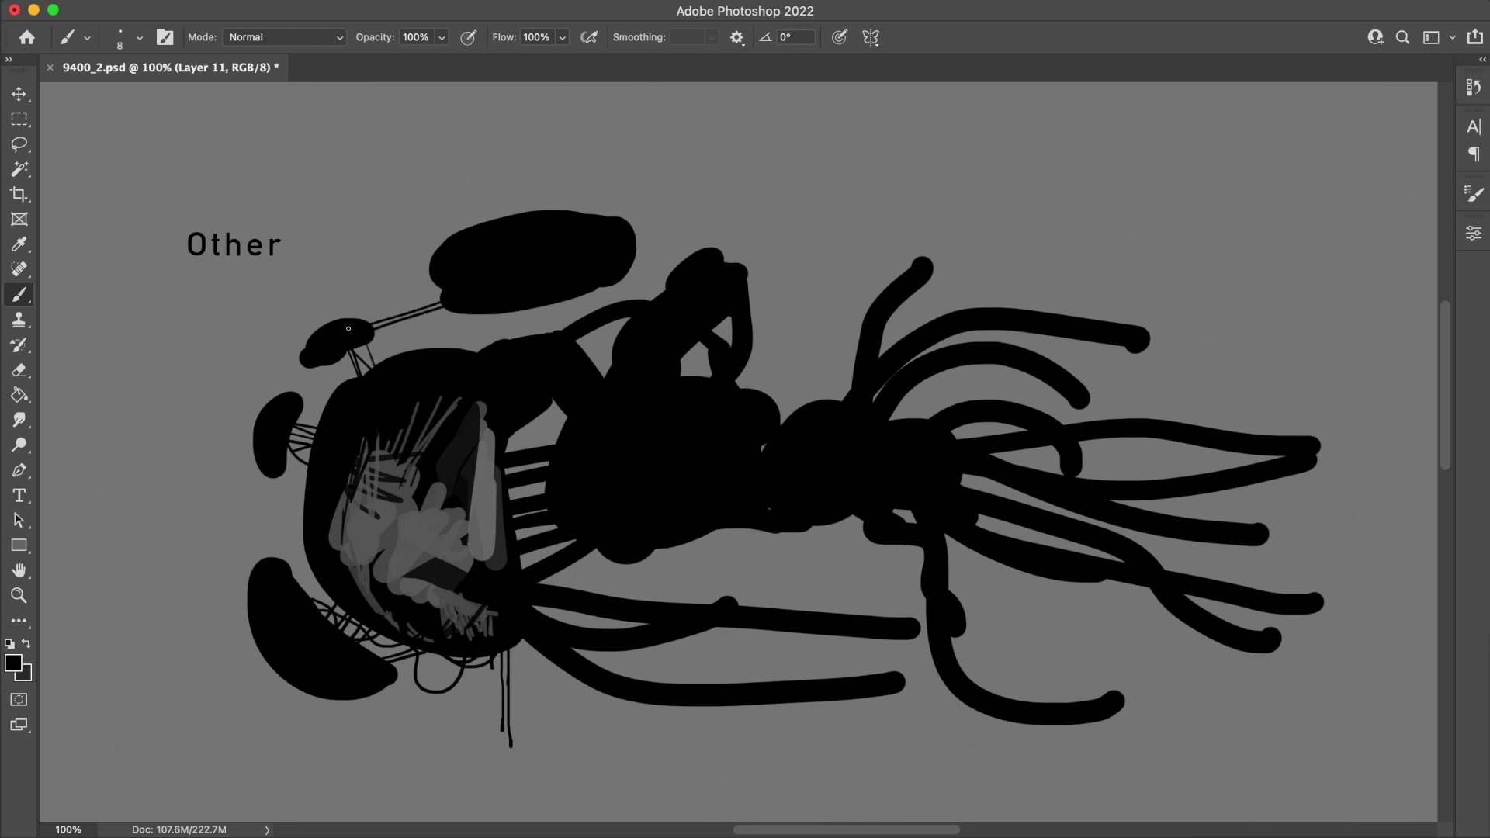
left_click_drag(439, 291, 351, 320)
mouse_move(456, 313)
left_mouse_down()
mouse_move(403, 326)
mouse_move(490, 344)
mouse_move(475, 357)
left_mouse_up()
left_click_drag(506, 305, 552, 304)
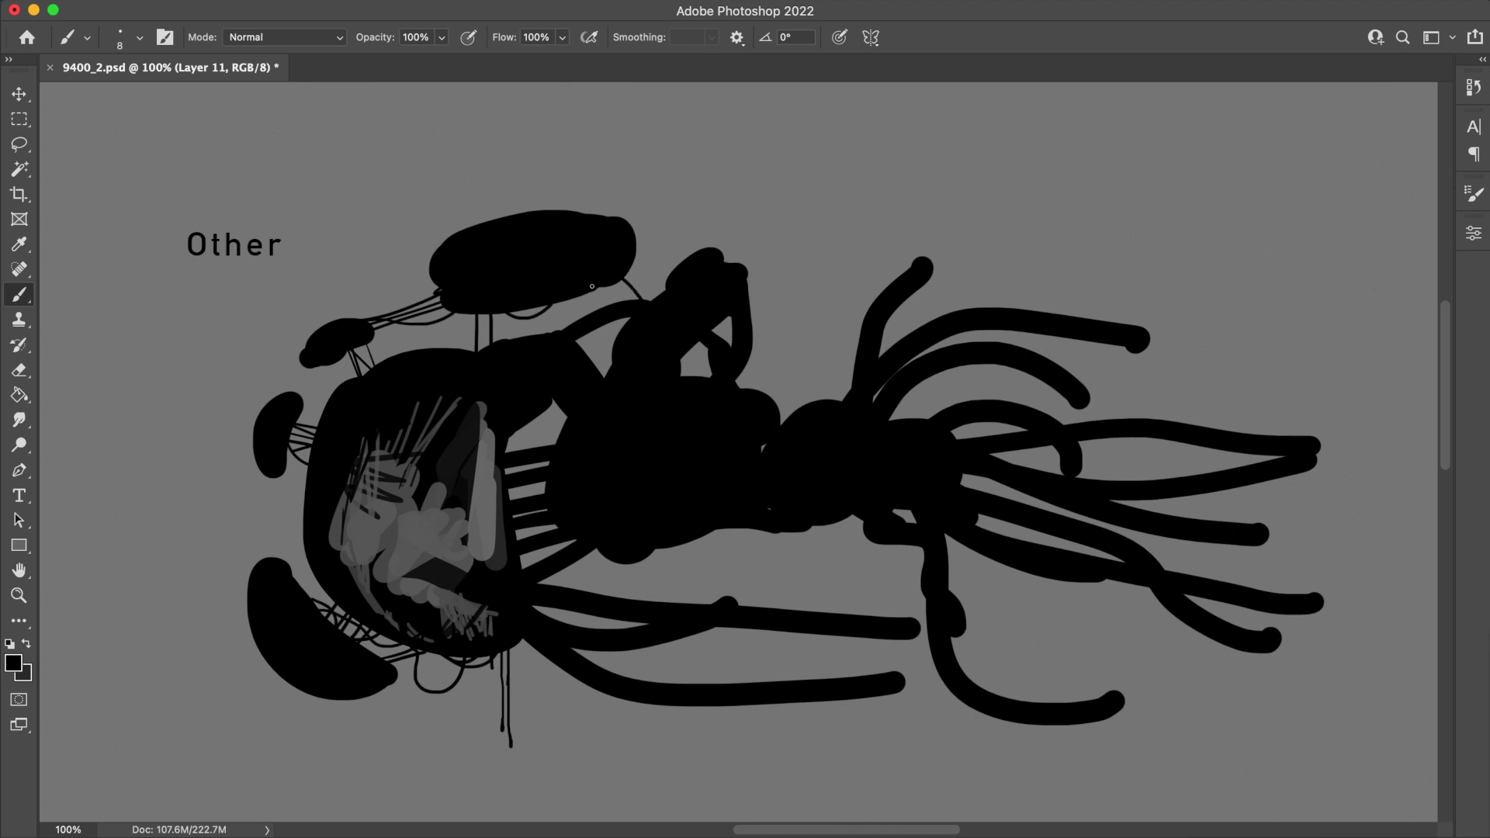
- Sample a gray, set the brush opacity to 80%, and hatch the large shape's upper inner corner
left_click(480, 494, "alt")
left_click(442, 37)
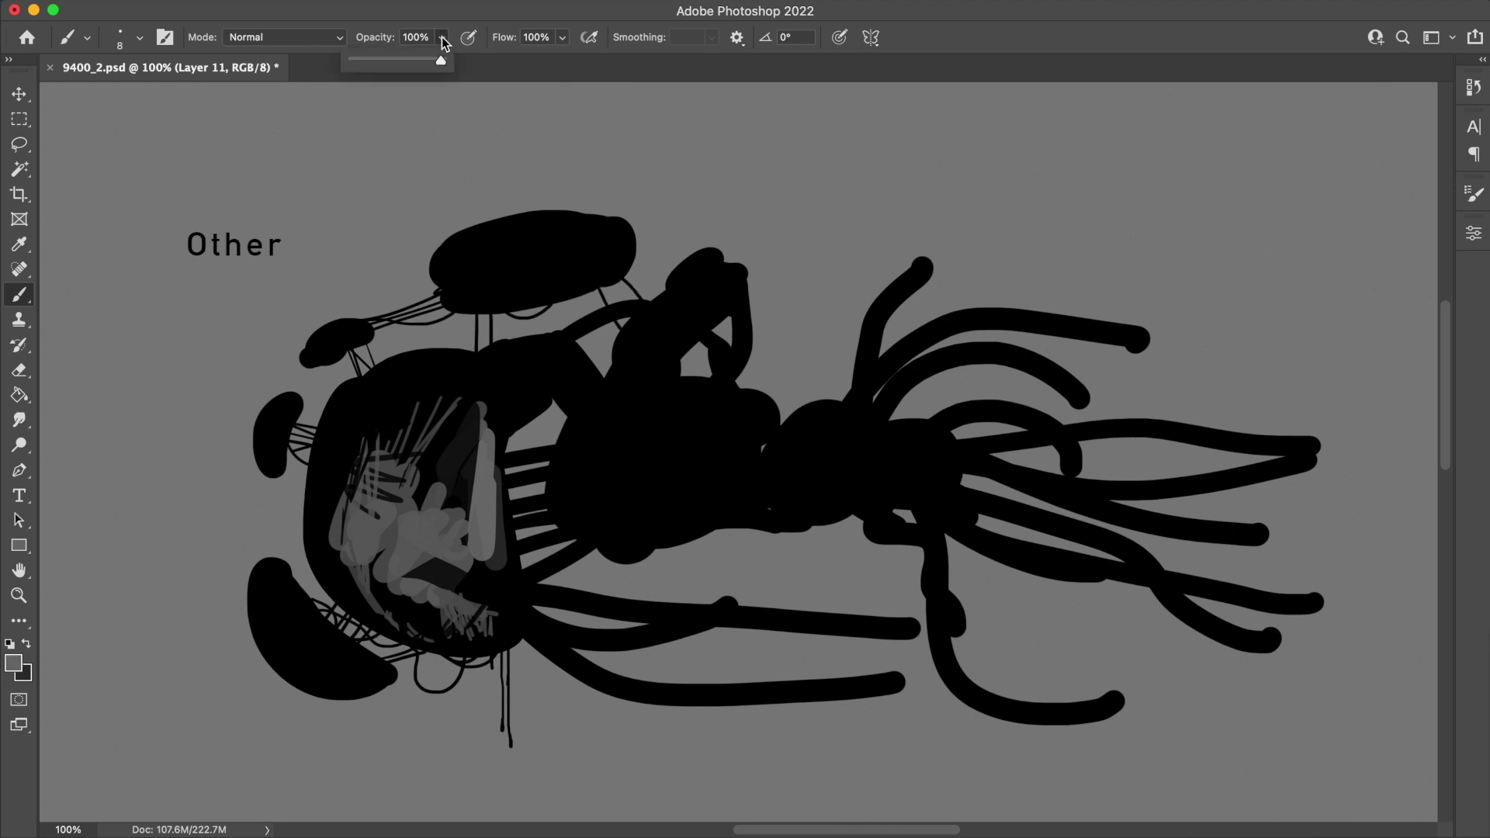
left_click_drag(474, 407, 460, 503)
left_click_drag(468, 467, 463, 493)
left_click(484, 403, "alt")
mouse_move(490, 392)
left_mouse_down()
mouse_move(467, 441)
mouse_move(536, 382)
left_mouse_up()
mouse_move(485, 449)
left_mouse_down()
mouse_move(480, 410)
mouse_move(478, 468)
left_mouse_up()
mouse_move(455, 397)
left_mouse_down()
mouse_move(473, 467)
mouse_move(464, 519)
left_mouse_up()
left_click(468, 488, "alt")
- Alternate sampled light and dark tones to paint a ribbed tube running from the large shape's lower middle to its inner edge
mouse_move(467, 475)
left_mouse_down()
mouse_move(449, 535)
mouse_move(499, 598)
mouse_move(463, 591)
left_mouse_up()
left_click(482, 602, "alt")
left_click(471, 552, "alt")
left_click(507, 592, "alt")
left_click(489, 588, "alt")
mouse_move(466, 572)
left_mouse_down()
mouse_move(459, 592)
mouse_move(435, 574)
left_mouse_up()
left_click(470, 576, "alt")
left_click(472, 574, "alt")
left_click(431, 565, "alt")
left_click(485, 537, "alt")
left_click_drag(535, 590, 532, 602)
left_click(546, 603, "alt")
left_click(528, 595, "alt")
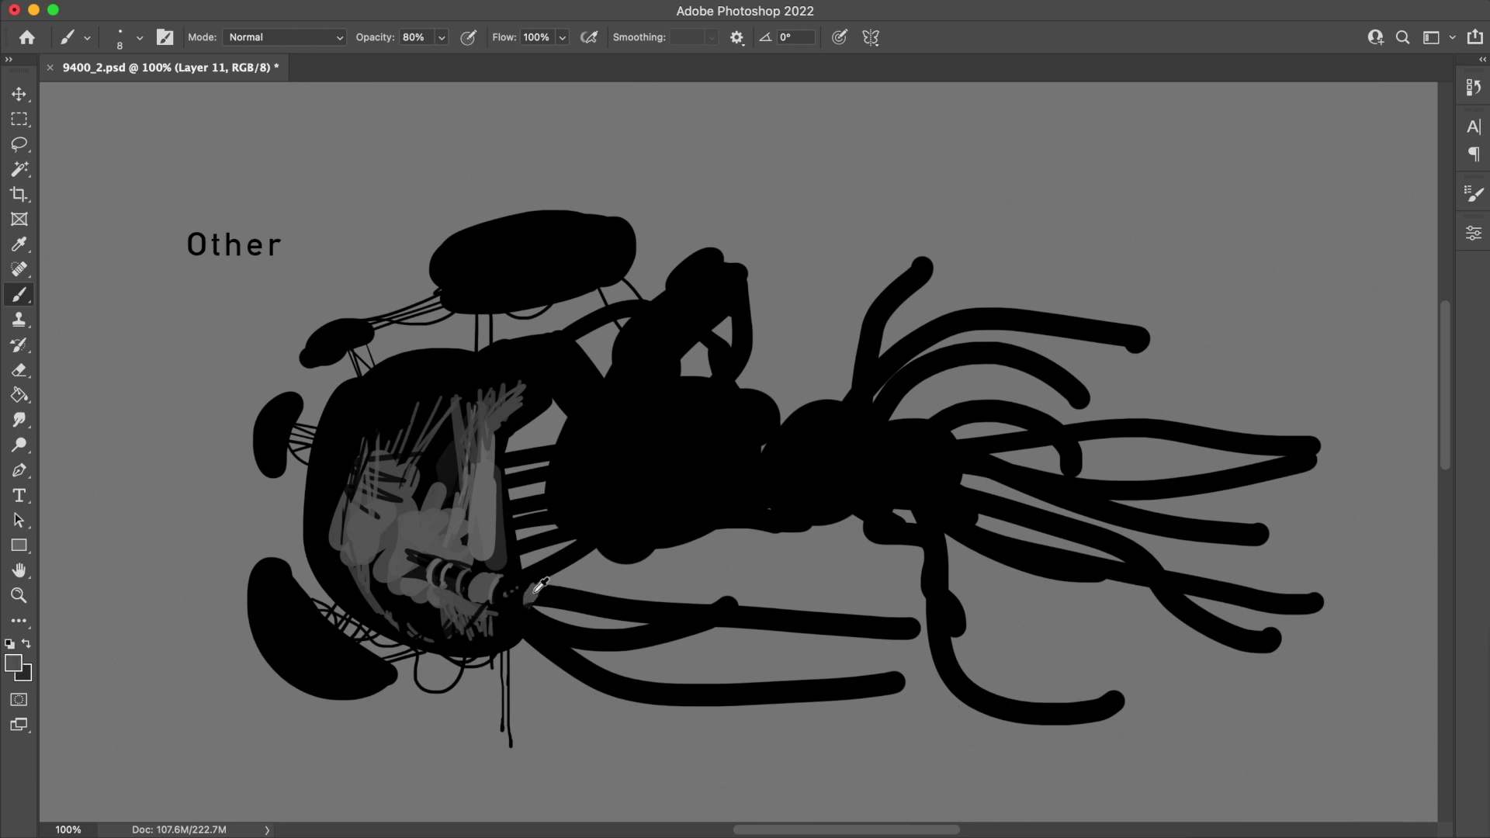
- Using sampled dark and gray tones, add accents in the large shape's middle and gray hatching along its outer edge
left_click(480, 551, "alt")
mouse_move(485, 522)
left_mouse_down()
mouse_move(492, 553)
mouse_move(475, 536)
left_mouse_up()
left_click(452, 466, "alt")
left_click_drag(443, 487, 386, 515)
left_click(435, 509, "alt")
left_click(419, 463, "alt")
left_click(390, 492, "alt")
left_click(388, 449, "alt")
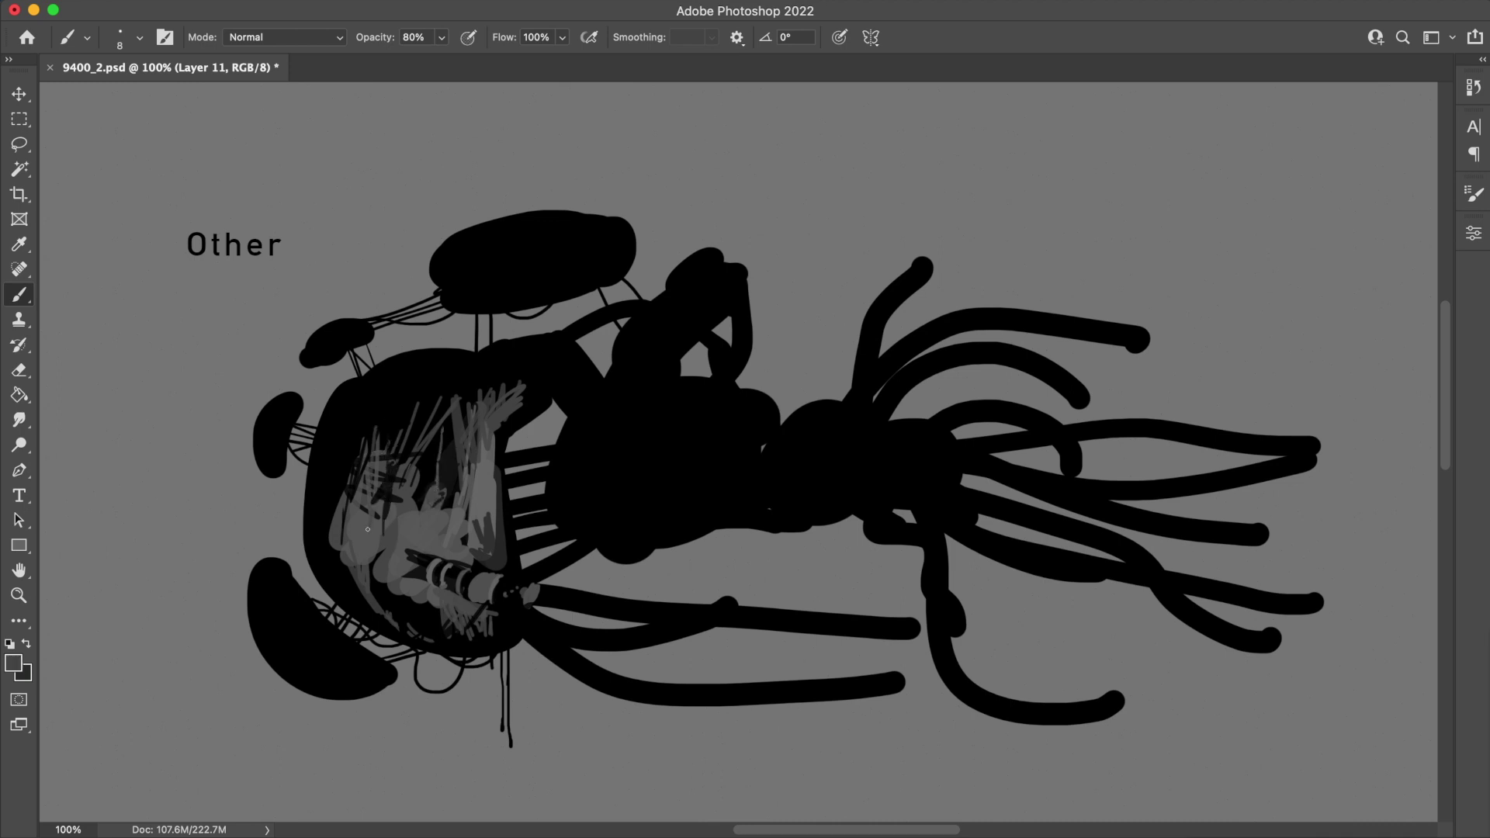
mouse_move(351, 495)
left_mouse_down()
mouse_move(317, 539)
mouse_move(334, 578)
left_mouse_up()
mouse_move(319, 521)
left_mouse_down()
mouse_move(338, 583)
mouse_move(355, 524)
left_mouse_up()
left_click(352, 582, "alt")
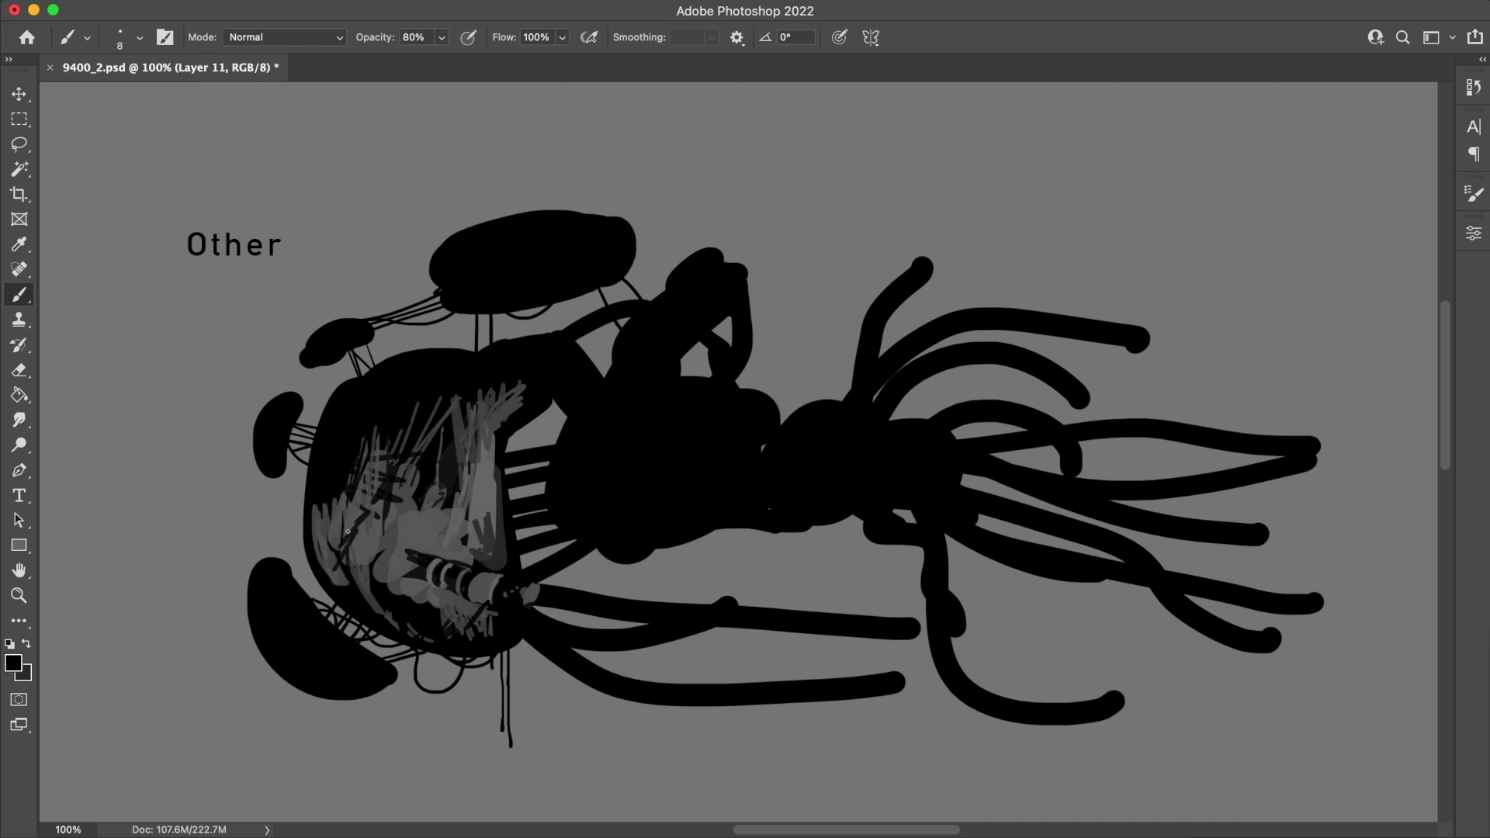
- Sample dark tones and paint thin curved cables running from the large shape's upper inner edge down to its lower middle
left_click(458, 571, "alt")
left_click_drag(439, 504, 420, 519)
left_click(487, 388, "alt")
left_click_drag(481, 392, 474, 472)
left_click_drag(478, 402, 458, 515)
mouse_move(480, 402)
left_mouse_down()
mouse_move(439, 536)
mouse_move(404, 549)
left_mouse_up()
mouse_move(473, 509)
left_mouse_down()
mouse_move(443, 548)
mouse_move(411, 543)
mouse_move(442, 543)
left_mouse_up()
mouse_move(480, 498)
left_mouse_down()
mouse_move(469, 533)
mouse_move(450, 469)
mouse_move(379, 568)
left_mouse_up()
left_click(477, 495, "alt")
left_click(447, 465, "alt")
left_click_drag(376, 535, 380, 572)
mouse_move(366, 519)
left_mouse_down()
mouse_move(385, 573)
mouse_move(394, 555)
left_mouse_up()
left_click(404, 555, "alt")
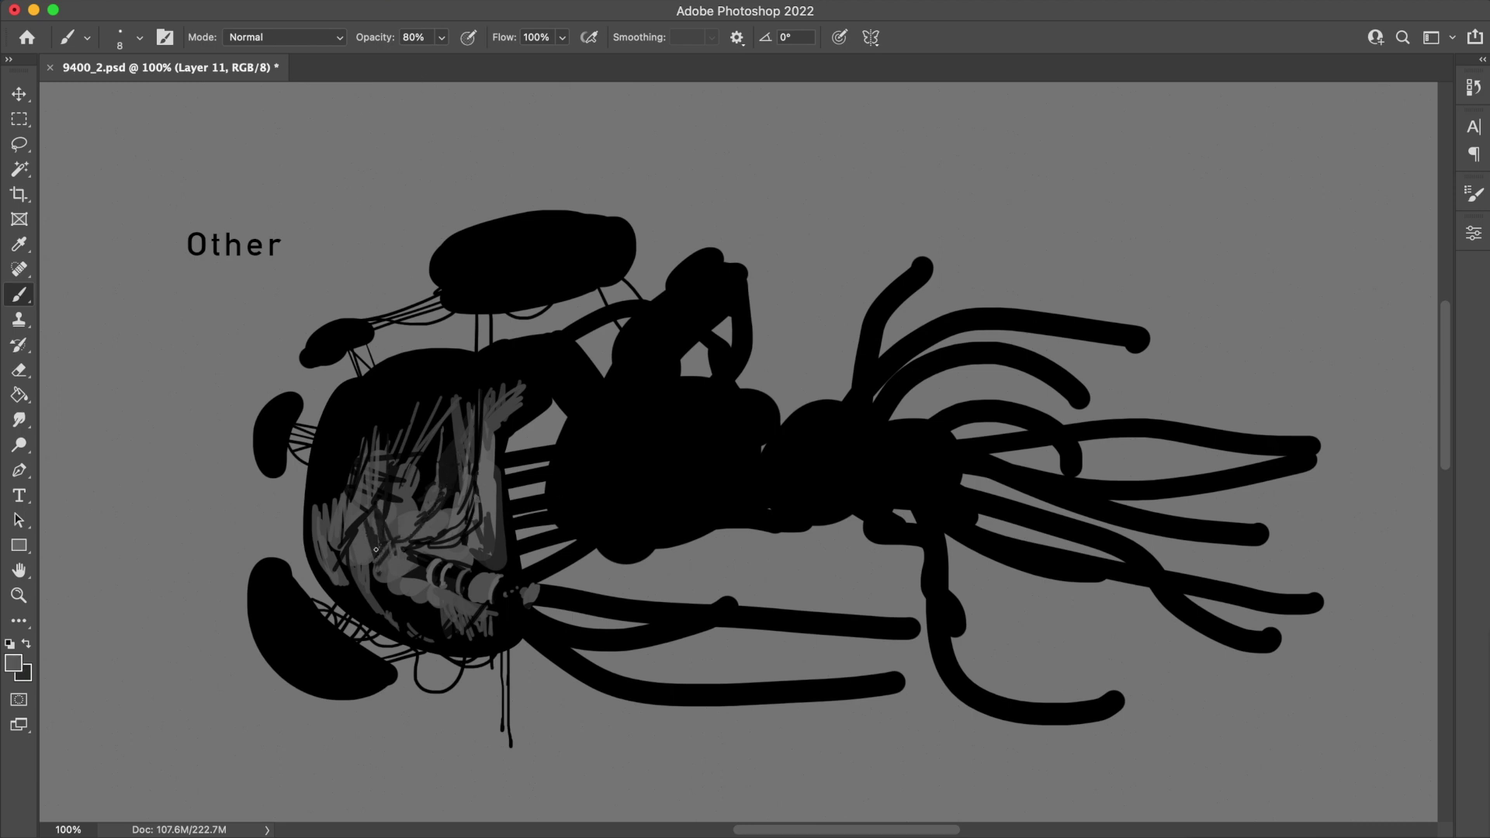
- Sample gray and dark tones to paint a round socket where the ribbed tube ends inside the large shape
left_click(381, 533, "alt")
left_click_drag(366, 549, 377, 572)
left_click(390, 572, "alt")
left_click(421, 585, "alt")
left_click(407, 572, "alt")
left_click_drag(402, 566, 408, 553)
left_click(418, 557, "alt")
left_click(380, 544, "alt")
left_click(417, 547, "alt")
left_click_drag(396, 533, 384, 568)
left_click(405, 561, "alt")
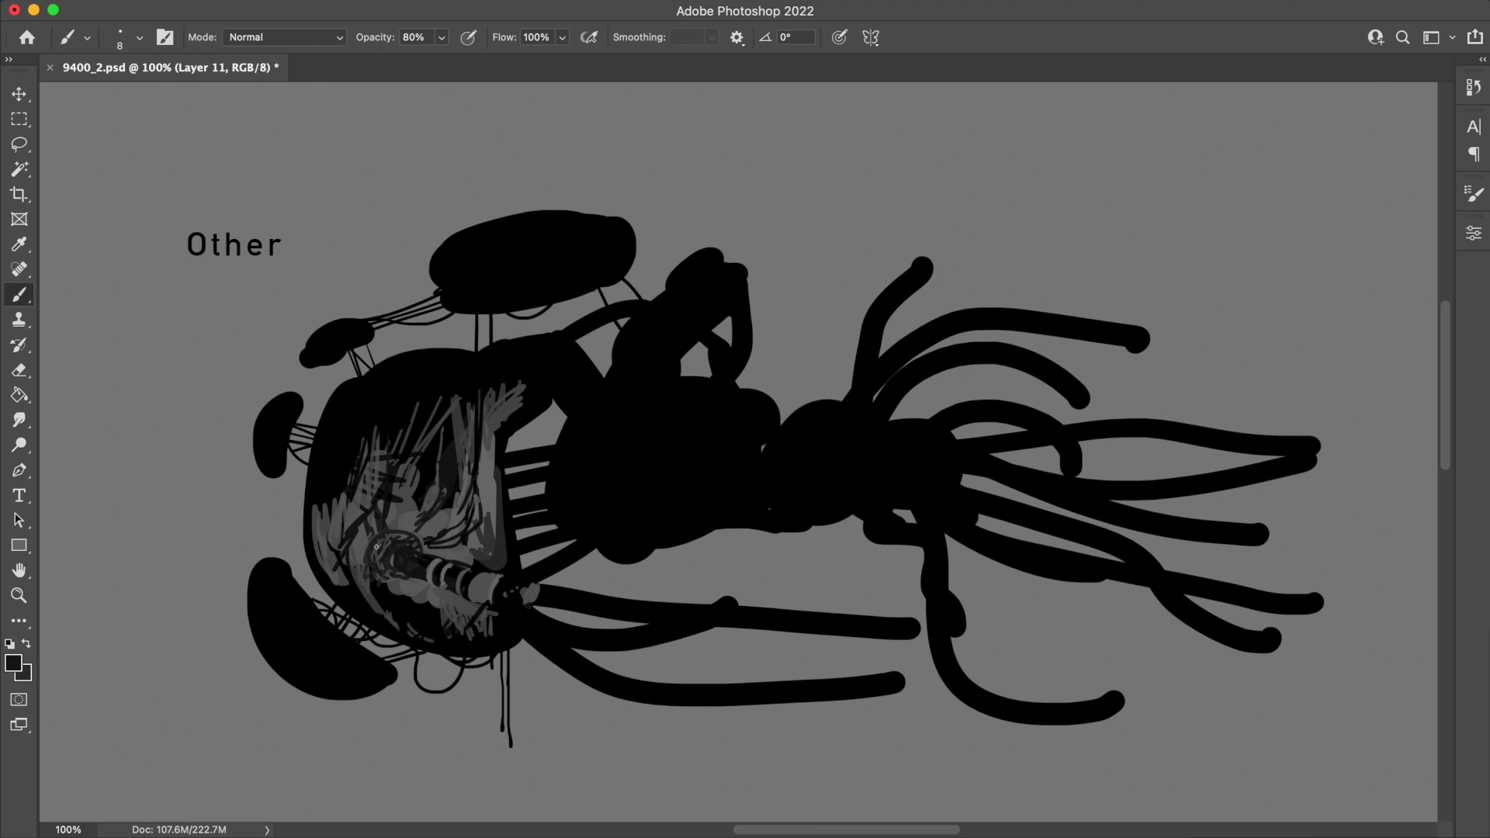
- Sample a gray and paint thin highlight strokes along both edges of the lower detached blob, then sample black
left_click(429, 597, "alt")
mouse_move(304, 612)
left_mouse_down()
mouse_move(355, 652)
mouse_move(308, 621)
left_mouse_up()
mouse_move(263, 575)
left_mouse_down()
mouse_move(267, 626)
mouse_move(265, 591)
mouse_move(269, 608)
left_mouse_up()
left_click(273, 620, "alt")
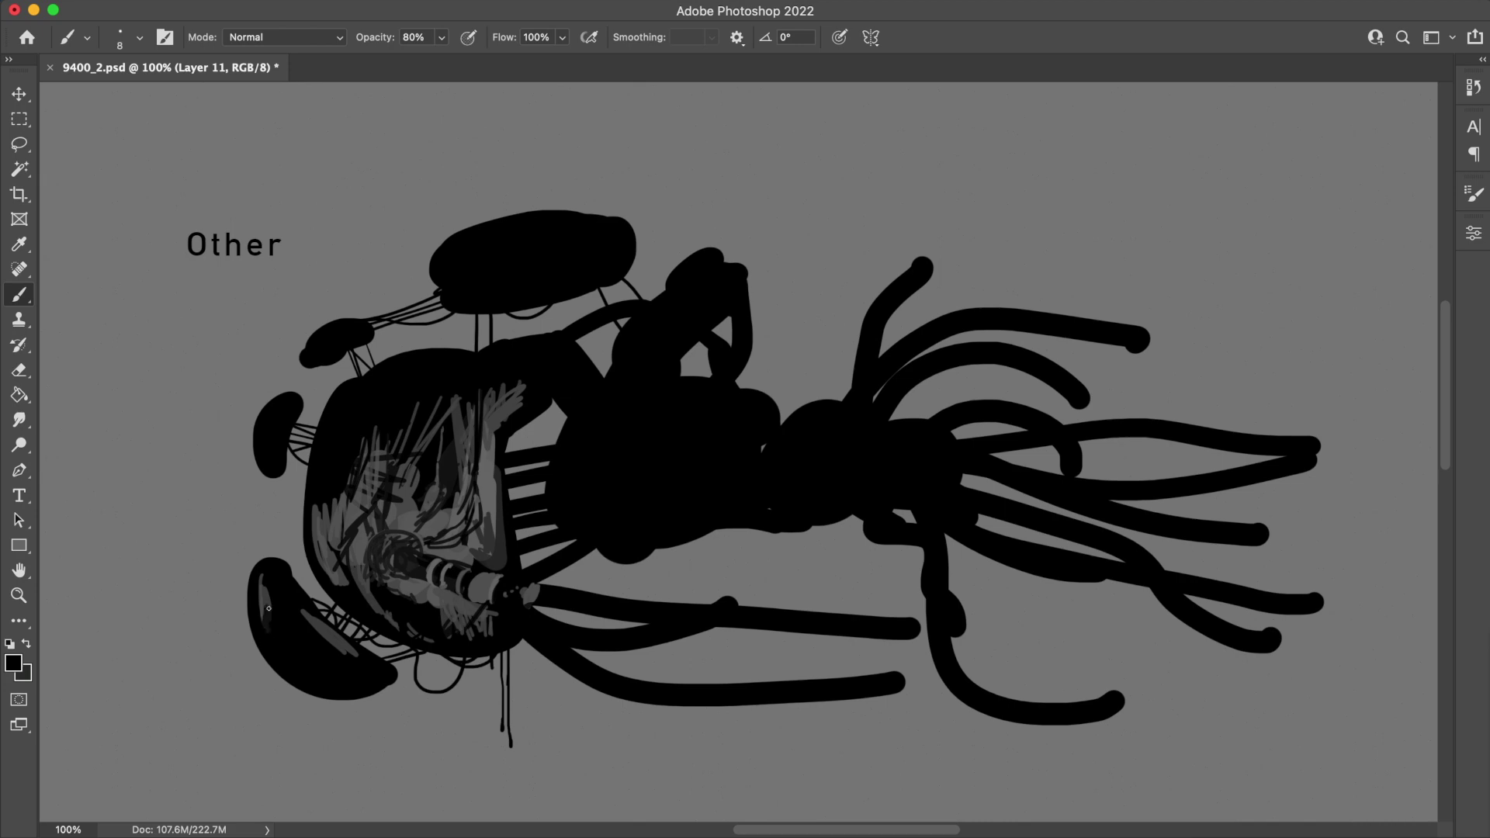
- Set the brush size to 30 px and paint broader strokes in sampled tones across the lower detached blob
left_click(138, 38)
left_click(127, 95)
left_click(330, 635)
left_click(328, 637, "alt")
left_click_drag(309, 638, 328, 667)
left_click(314, 634, "alt")
mouse_move(296, 613)
left_mouse_down()
mouse_move(298, 658)
mouse_move(287, 603)
left_mouse_up()
left_click(318, 660, "alt")
left_click_drag(332, 669, 346, 672)
left_click_drag(280, 586, 281, 644)
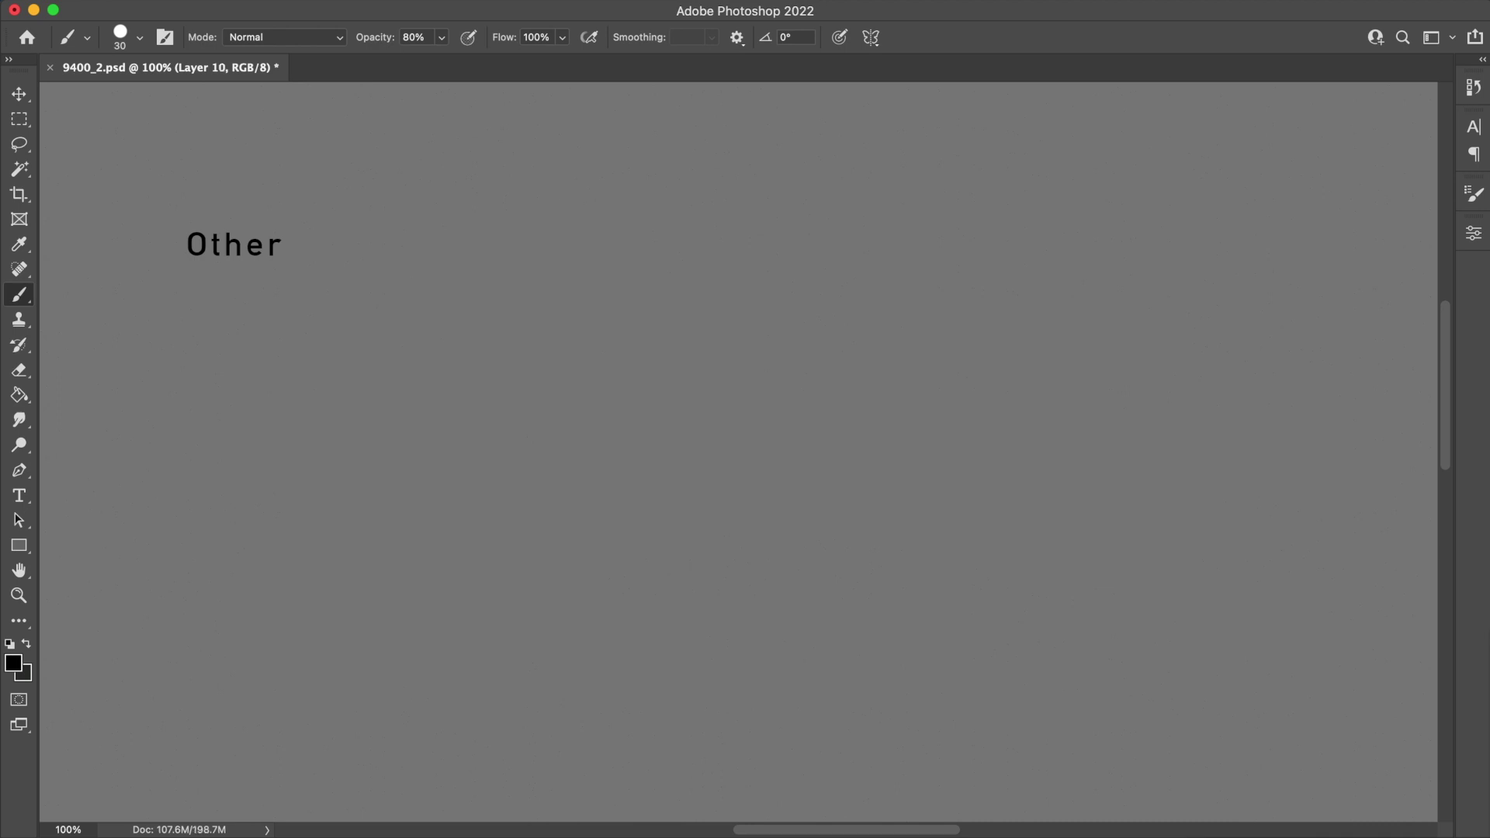
key("BackSpace")
key("BackSpace")
key("BackSpace")
- Save the changes to the 9400_2.psd document
key("super+s")
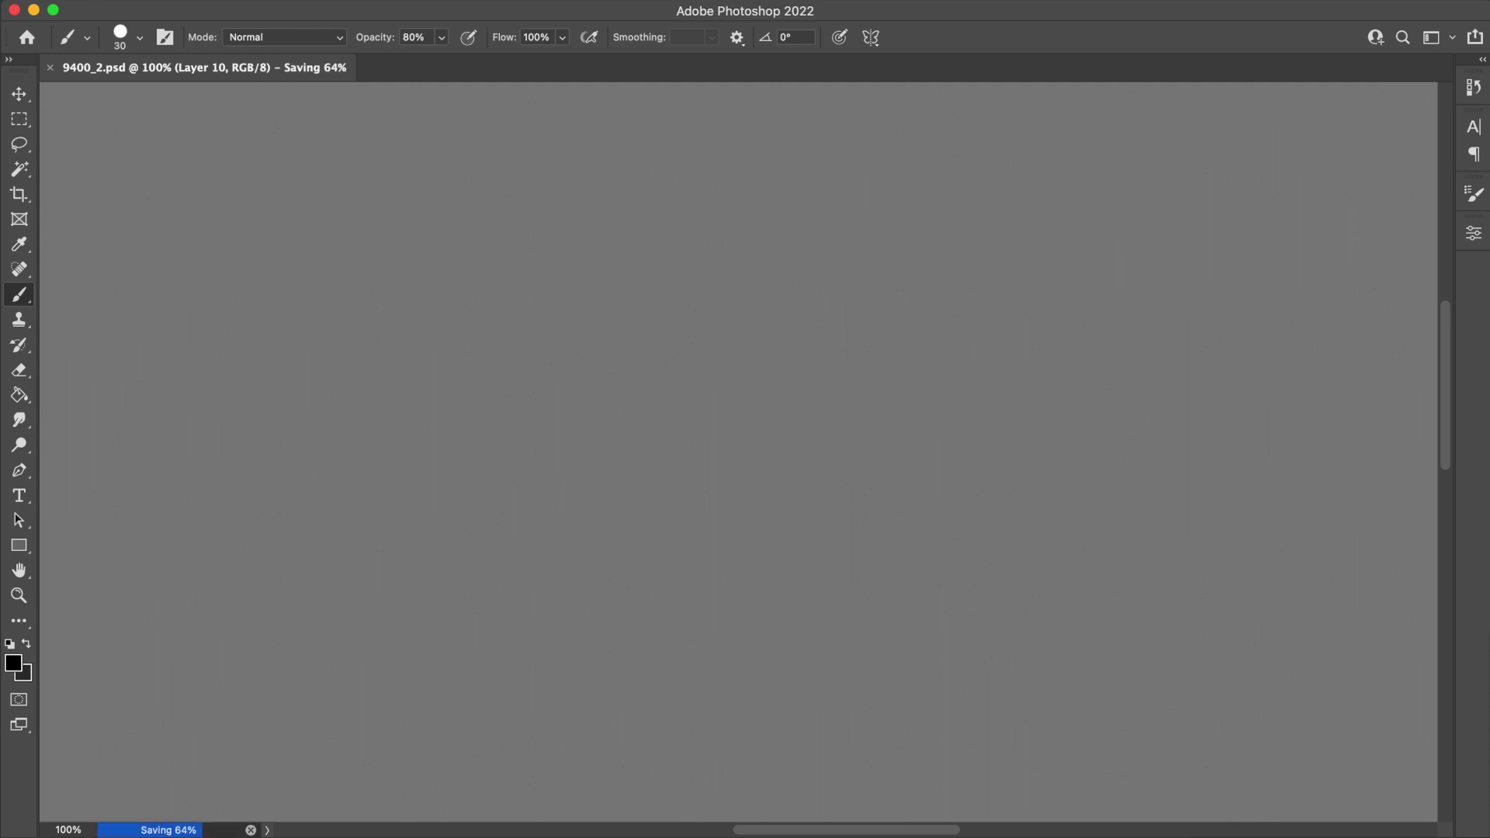